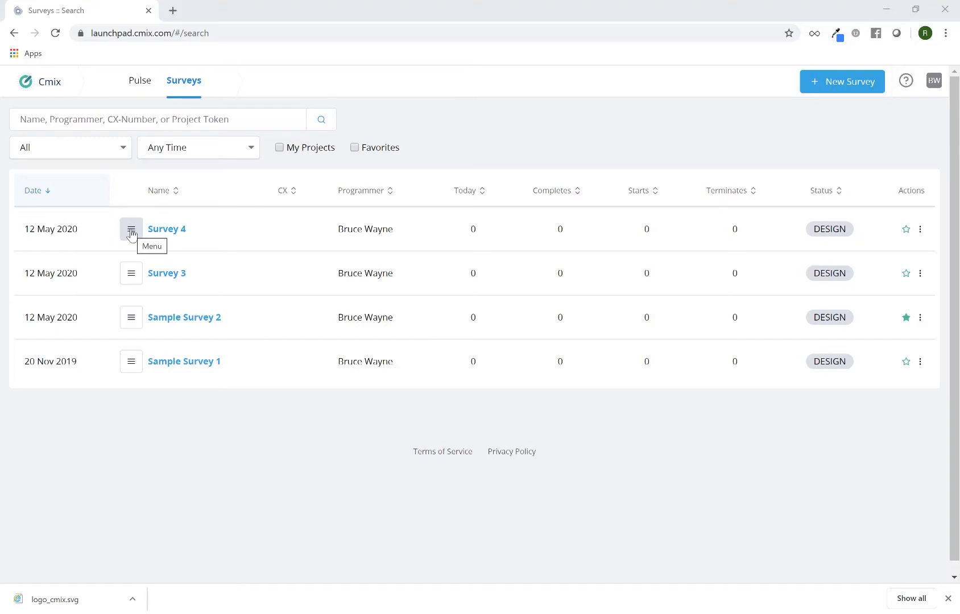
Step: Open the Export Files page for Survey 4, review the available file types and choose CSV
click(131, 231)
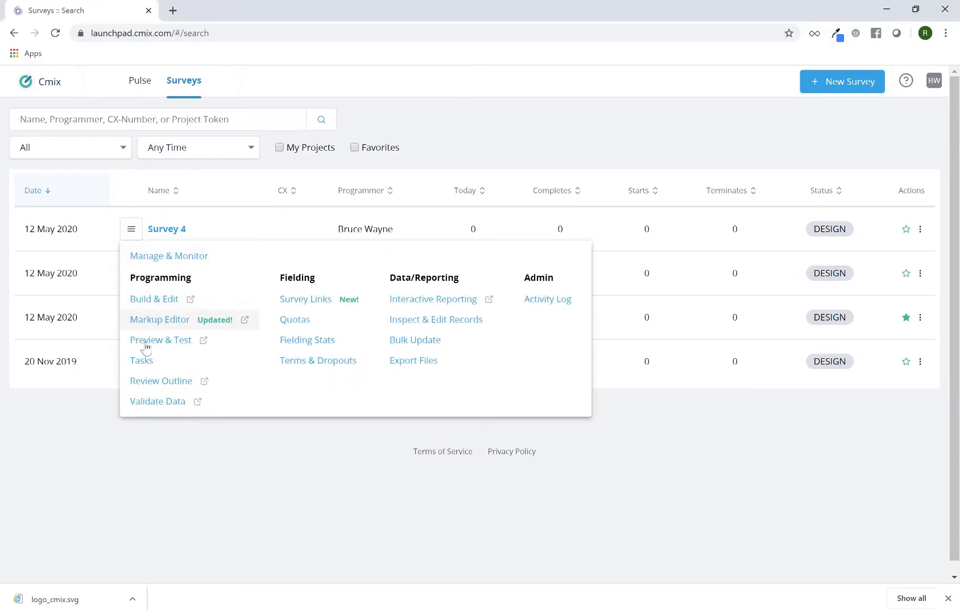
click(430, 369)
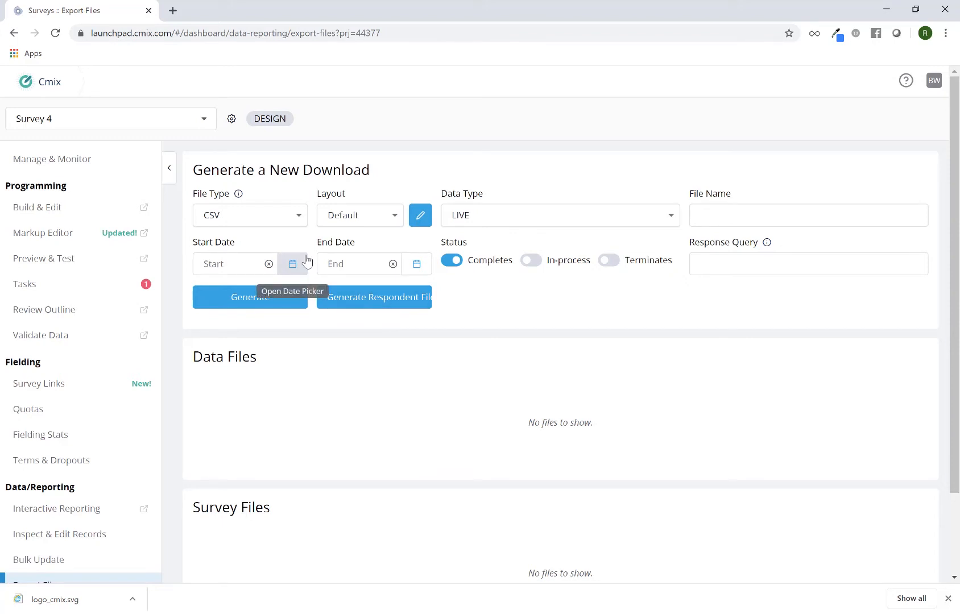
click(272, 225)
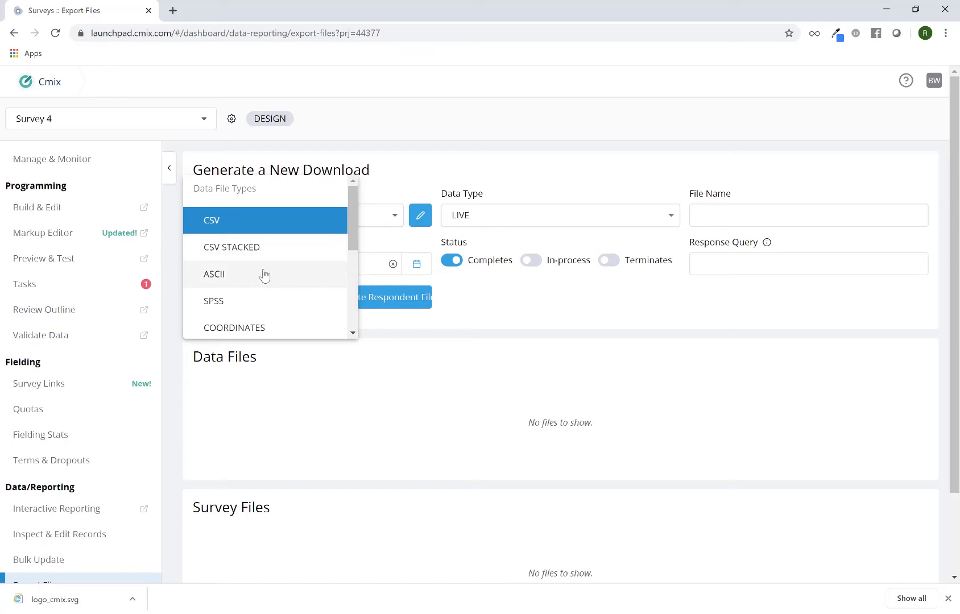
scroll(265, 297, down, 1)
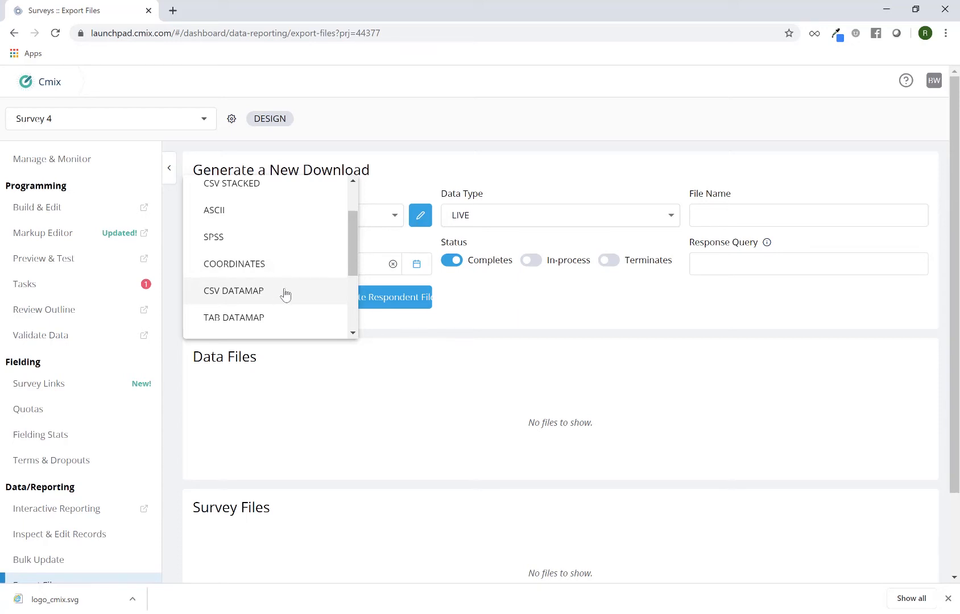
scroll(286, 292, down, 1)
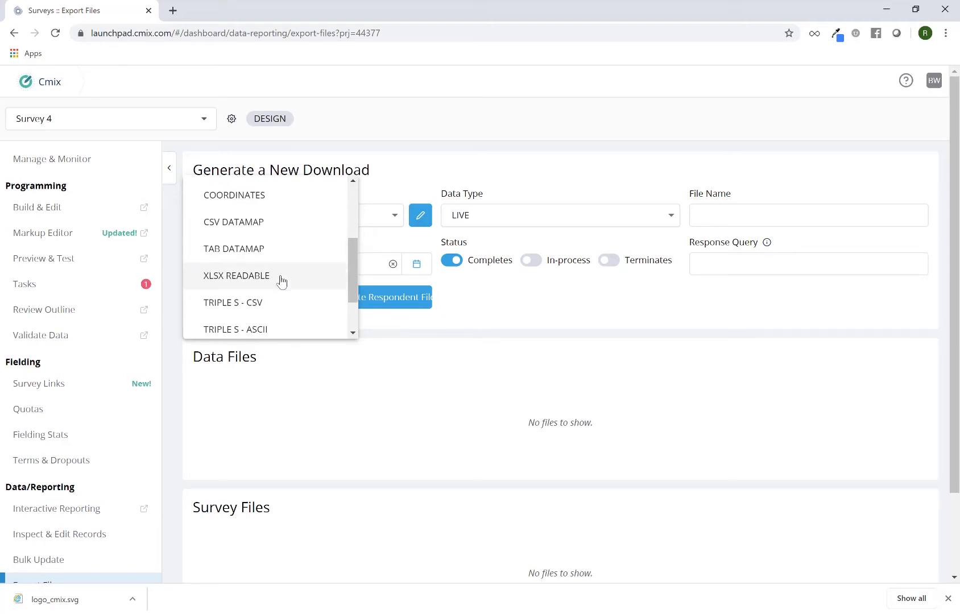
scroll(279, 276, down, 1)
scroll(276, 271, down, 1)
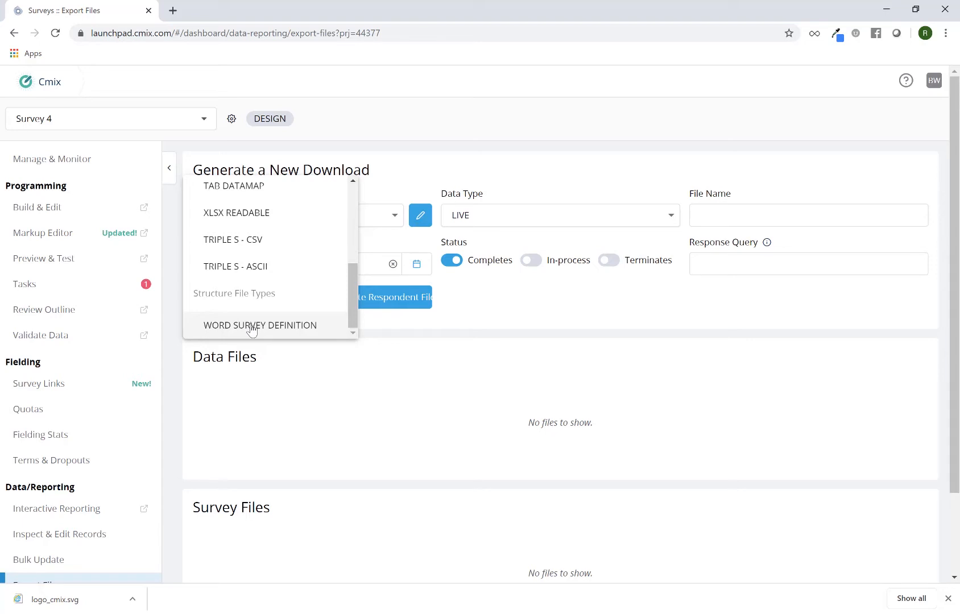
scroll(251, 302, up, 10)
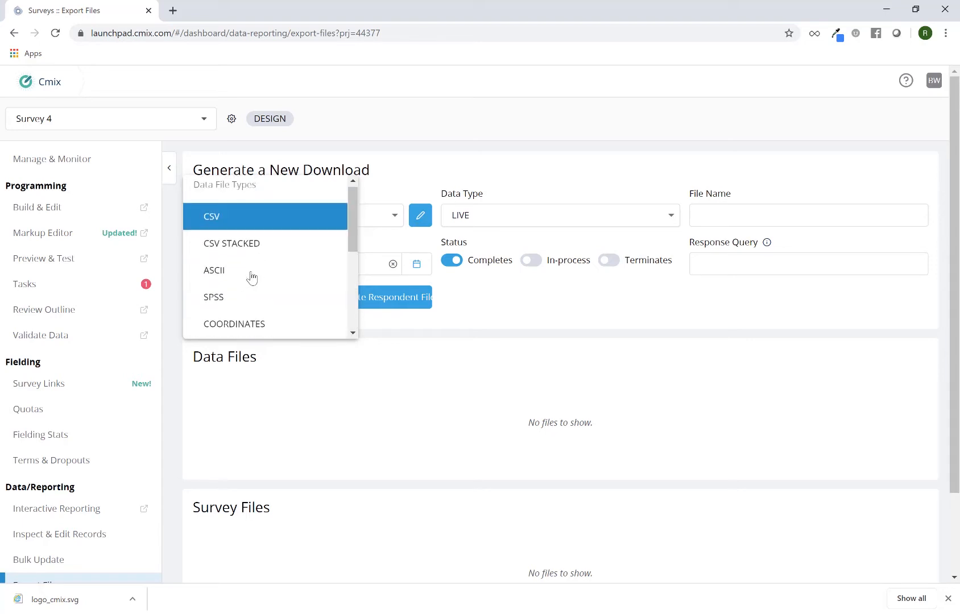
click(248, 221)
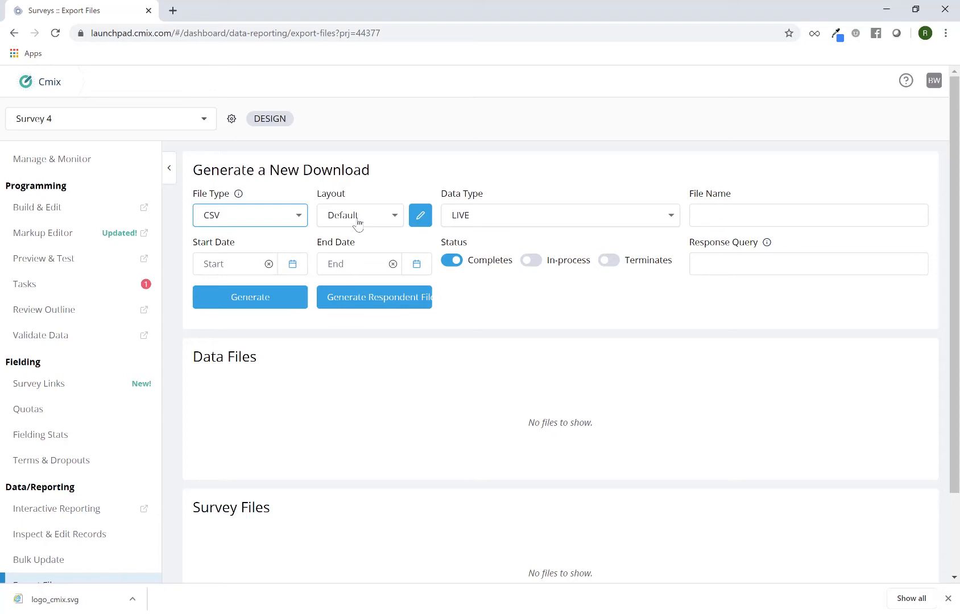
Step: Examine the Data Type choices, the File Name field and the Start Date calendar for the new download
click(510, 220)
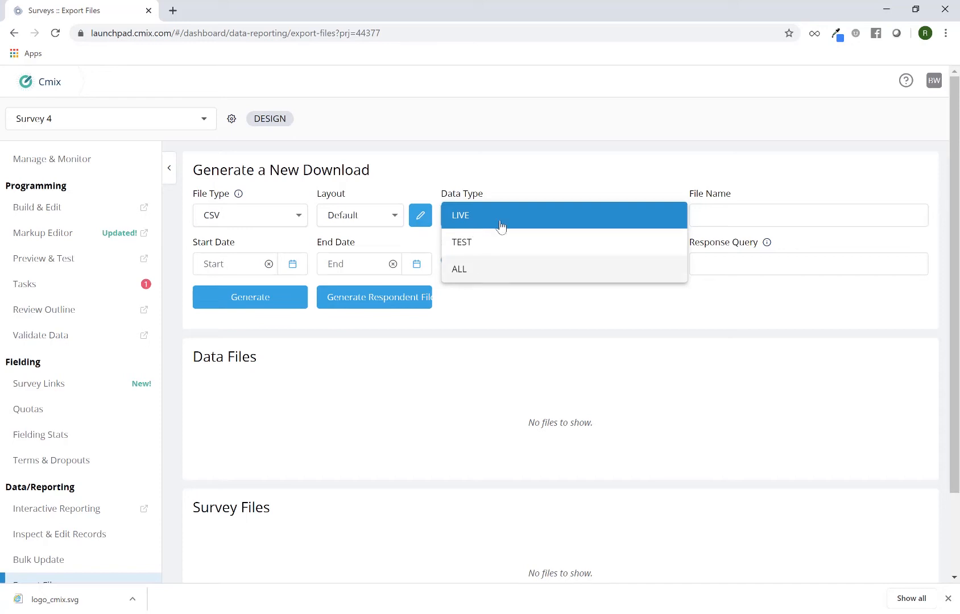
click(519, 198)
click(708, 215)
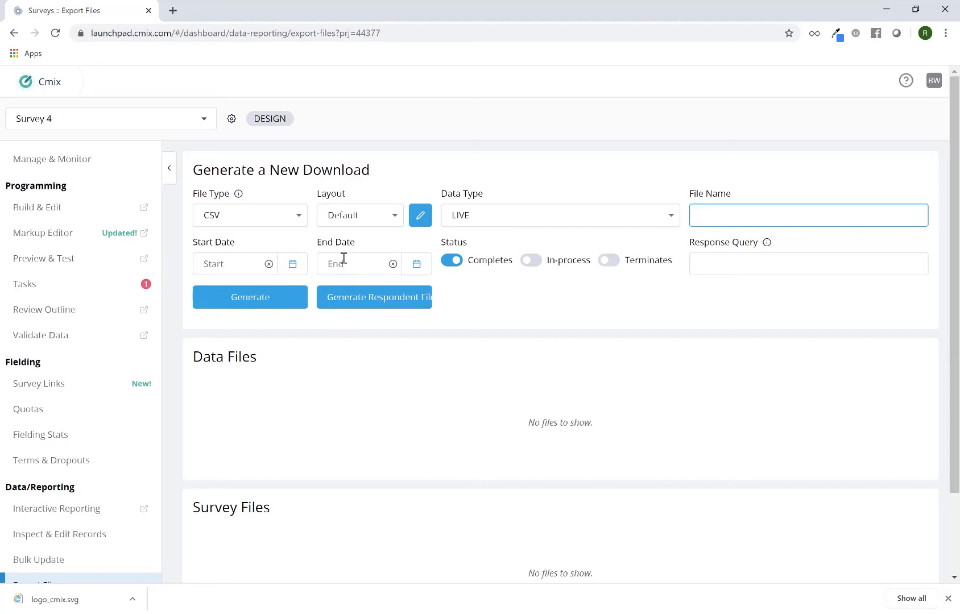
click(226, 248)
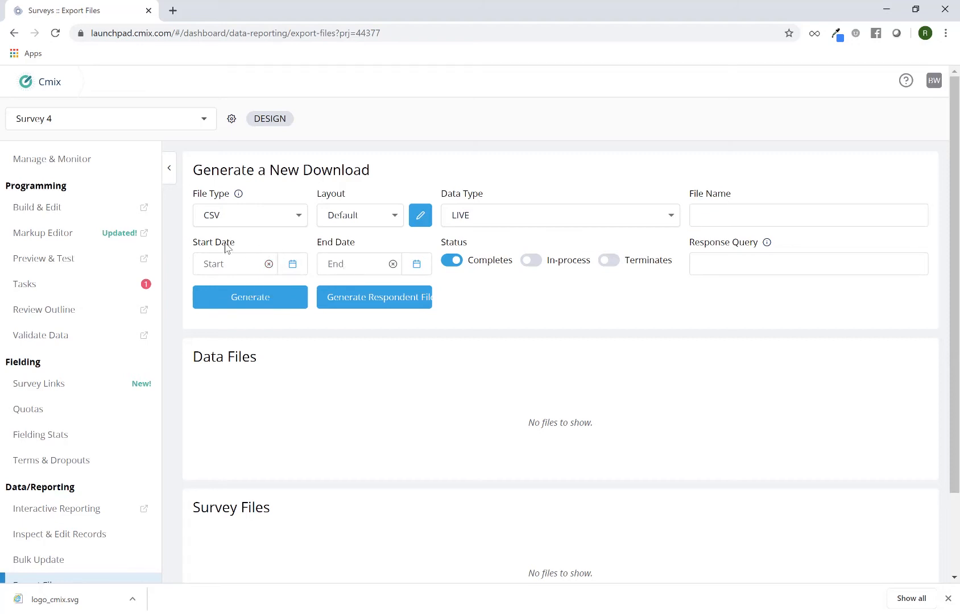
double_click(225, 246)
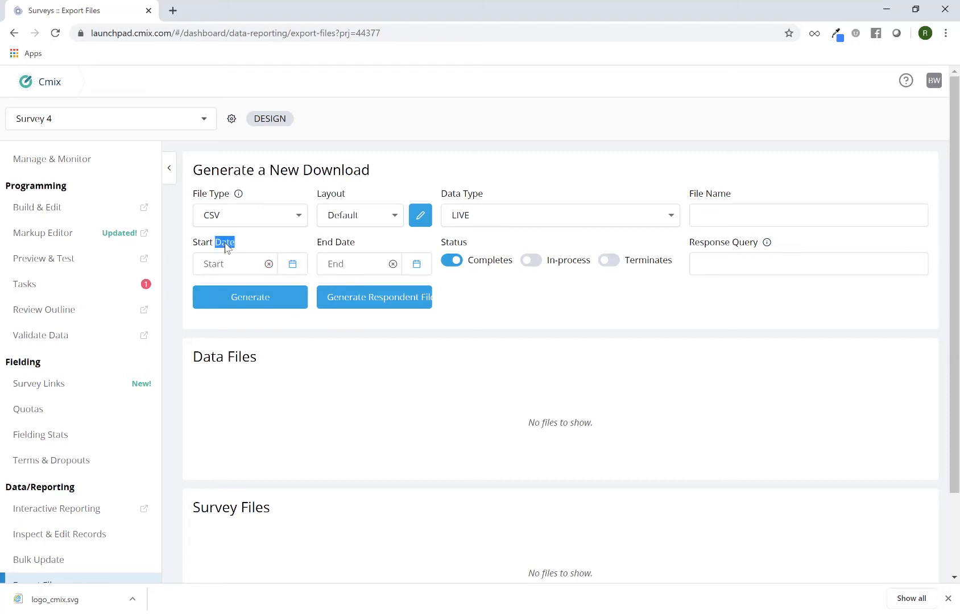
click(290, 266)
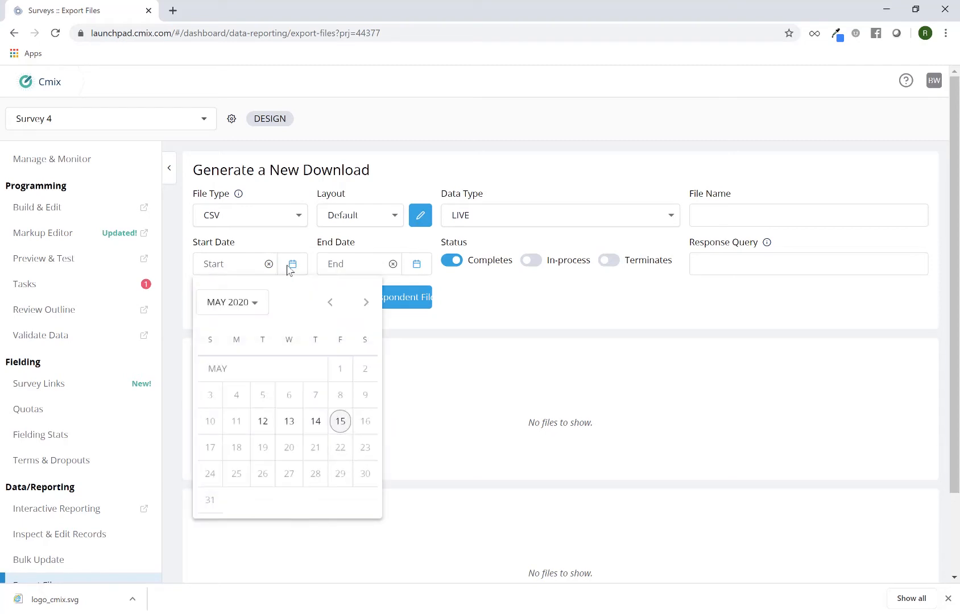
click(399, 269)
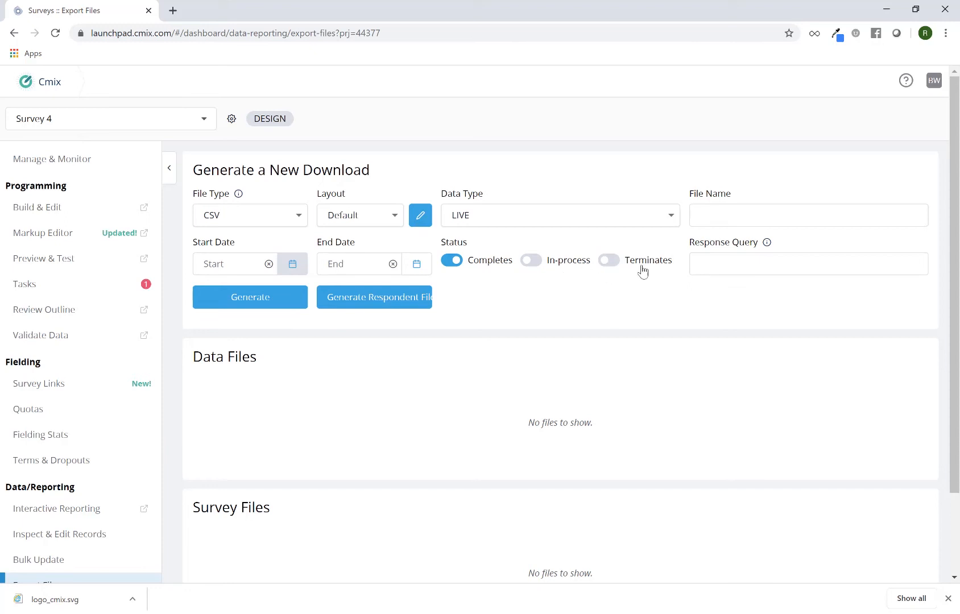
click(719, 263)
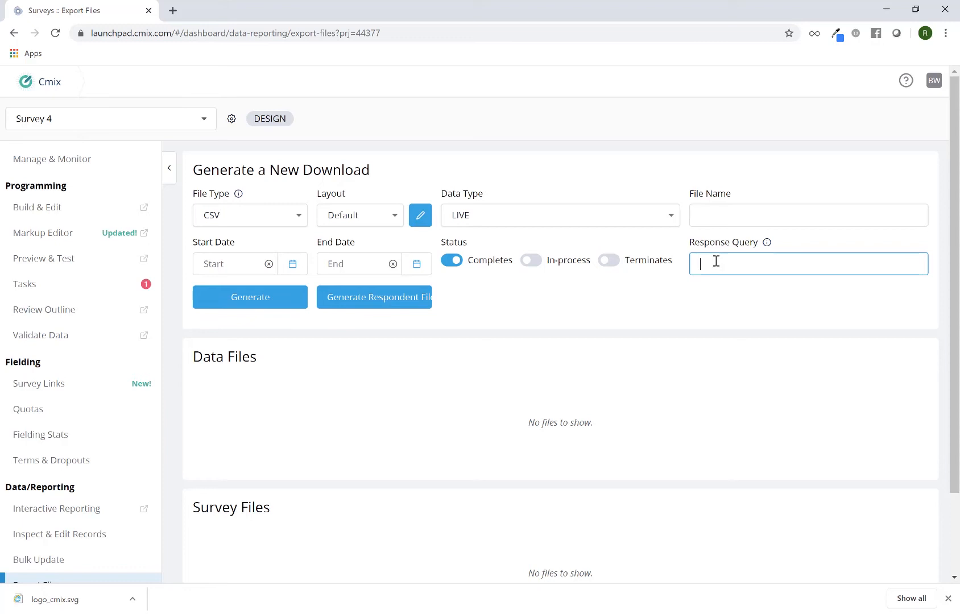
text(Q1)
key(BackSpace)
key(BackSpace)
key(BackSpace)
Step: Open the Response Query help article on Logic Syntax and examine how question responses are referenced in formulas
click(767, 243)
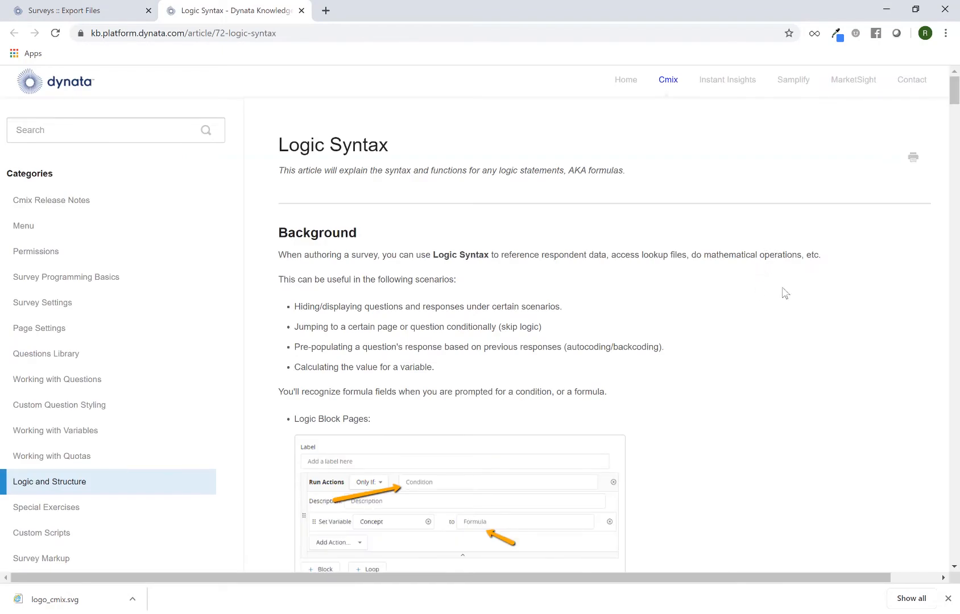
scroll(787, 291, down, 1)
scroll(786, 291, down, 18)
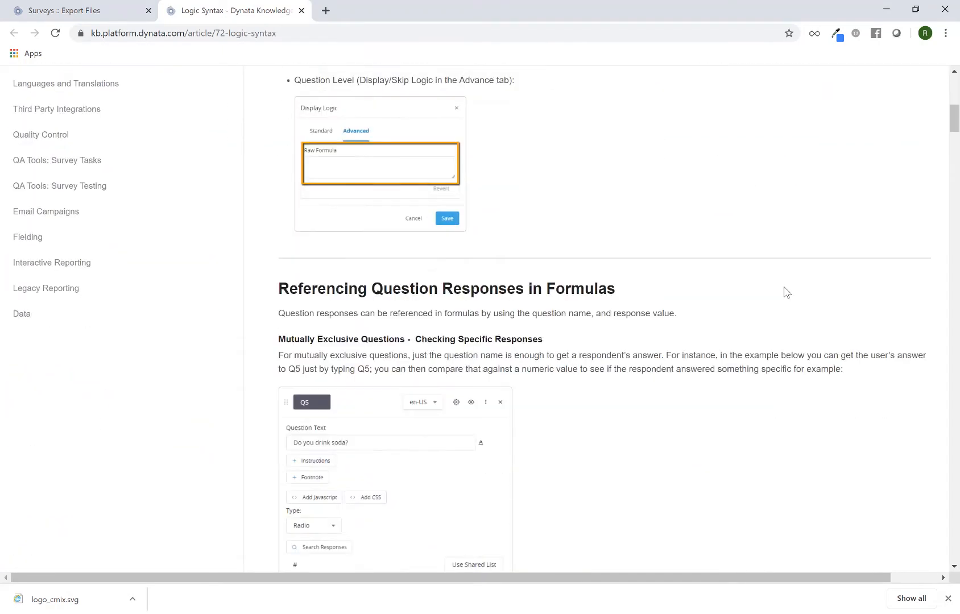
scroll(786, 292, down, 15)
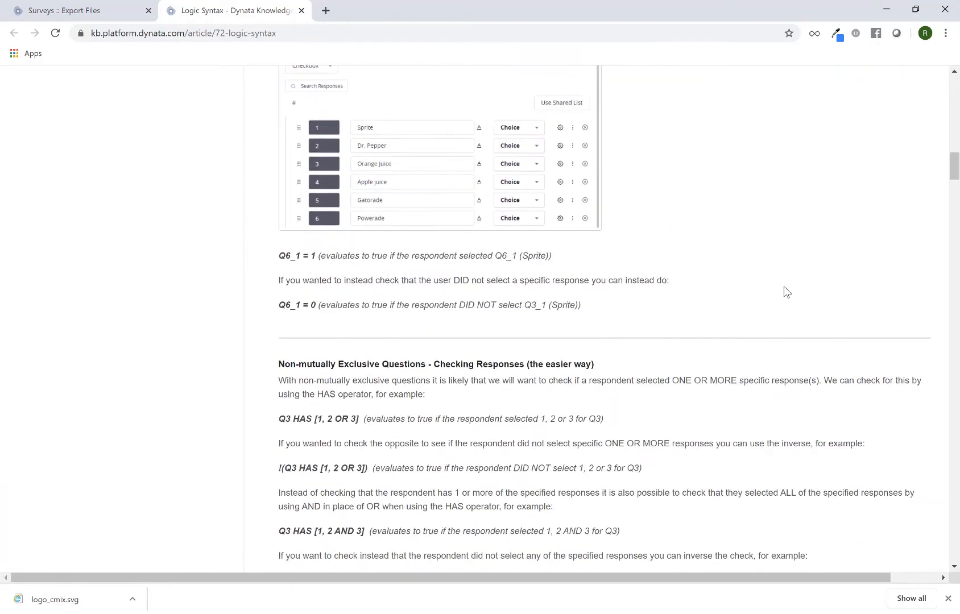
scroll(786, 291, down, 3)
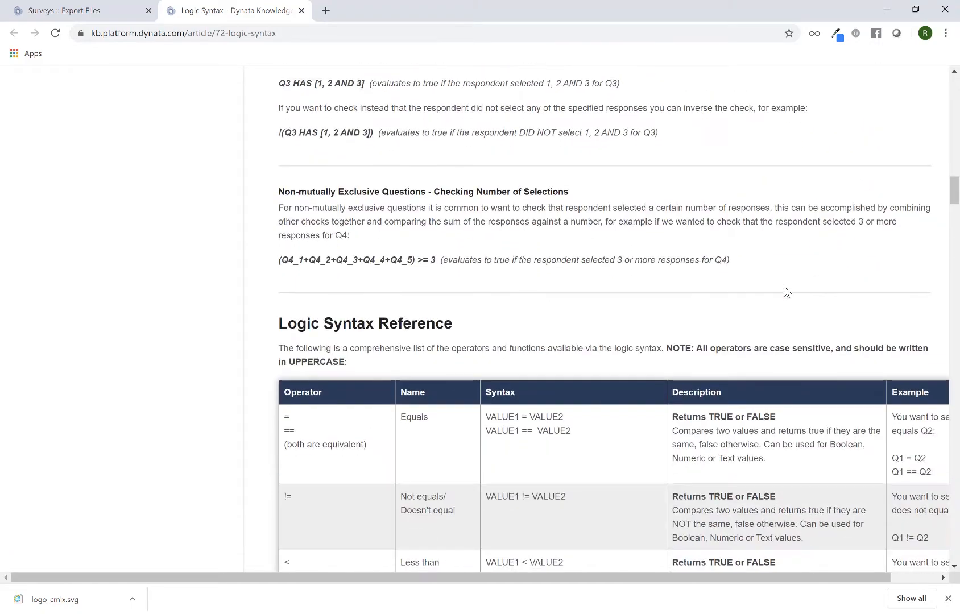
scroll(787, 291, down, 4)
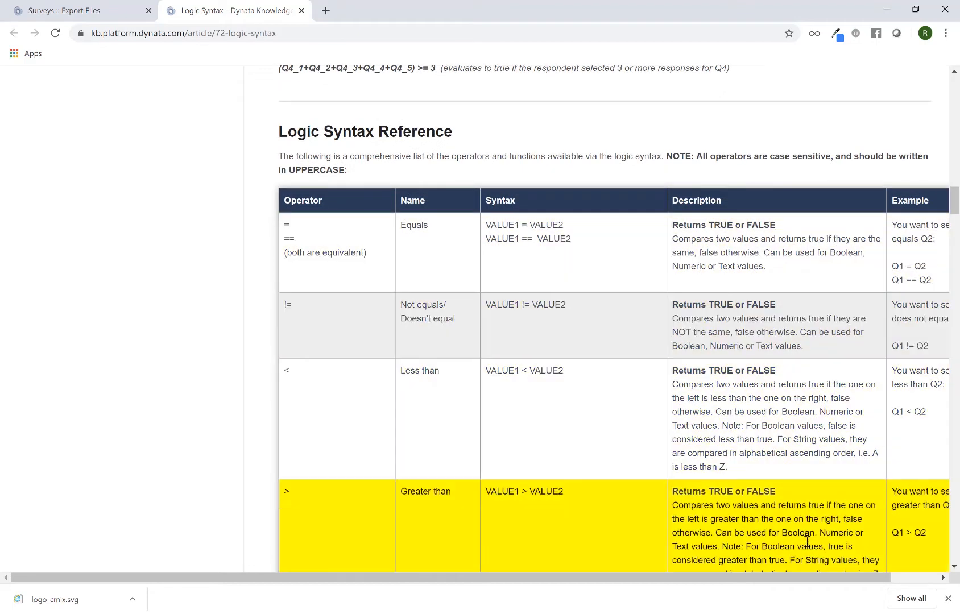
Step: Examine the operators, functions and examples in the article's Logic Syntax Reference table
drag(863, 571, 892, 561)
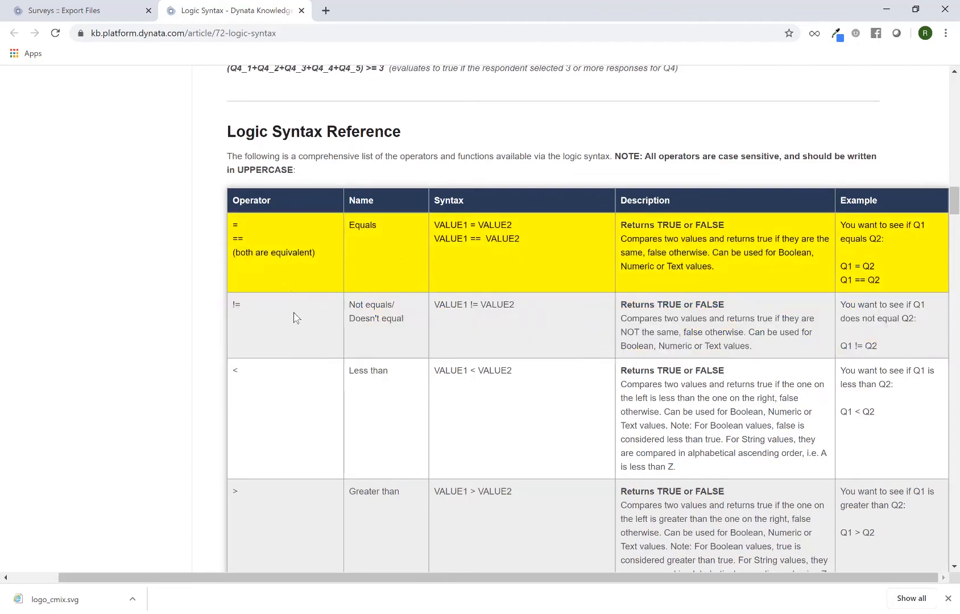
scroll(283, 241, down, 1)
scroll(273, 308, down, 8)
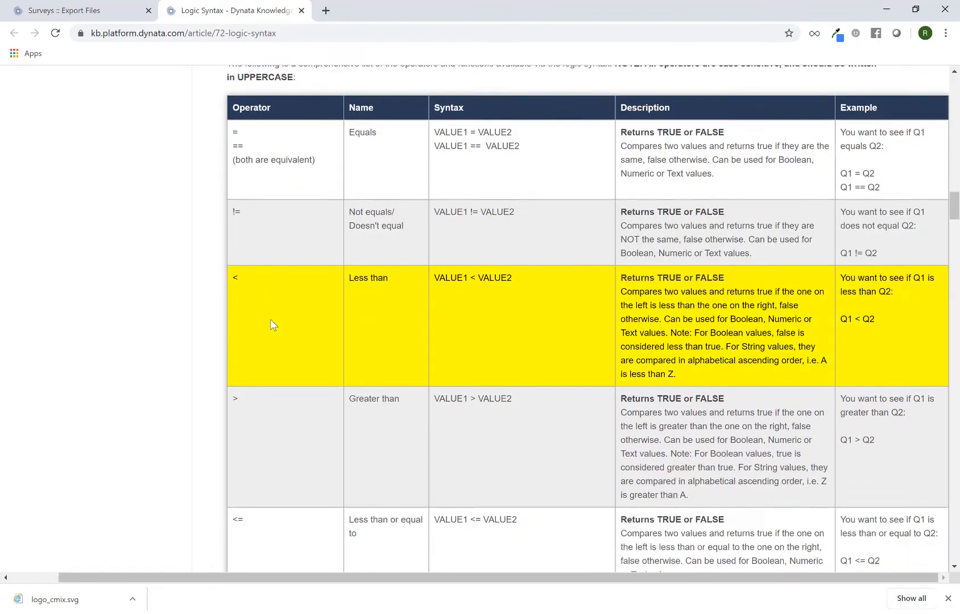
scroll(271, 322, down, 8)
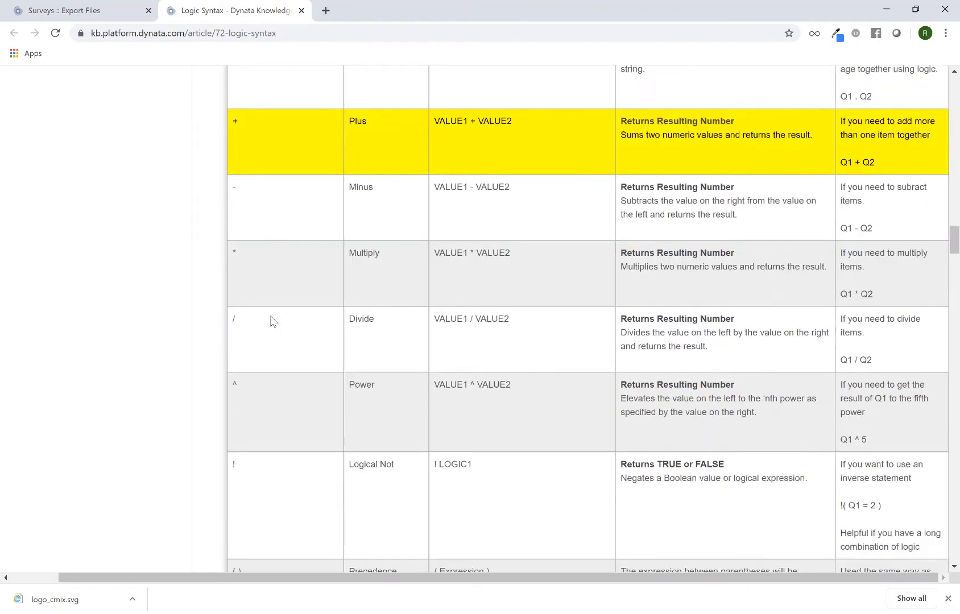
scroll(271, 318, down, 8)
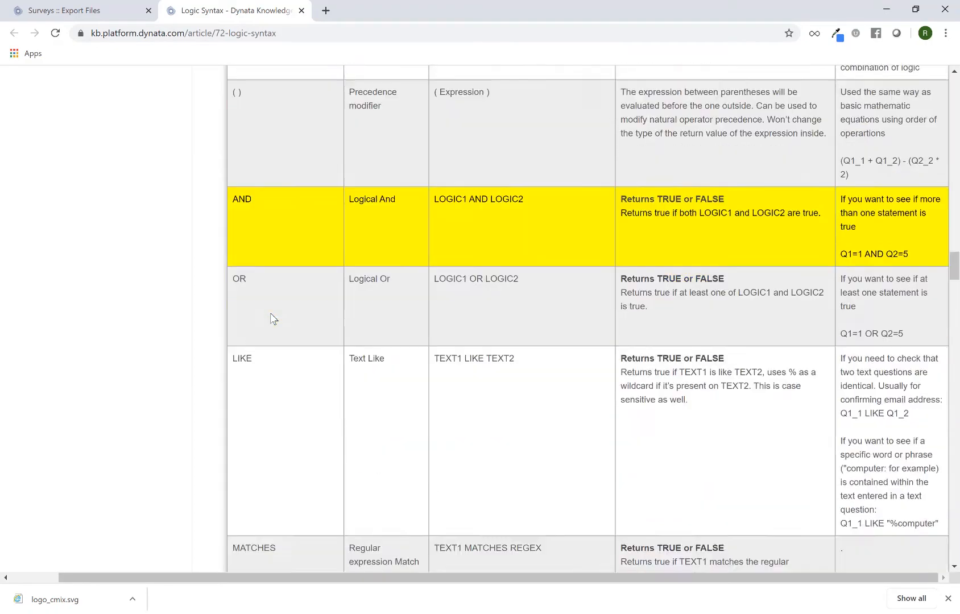
scroll(273, 318, down, 10)
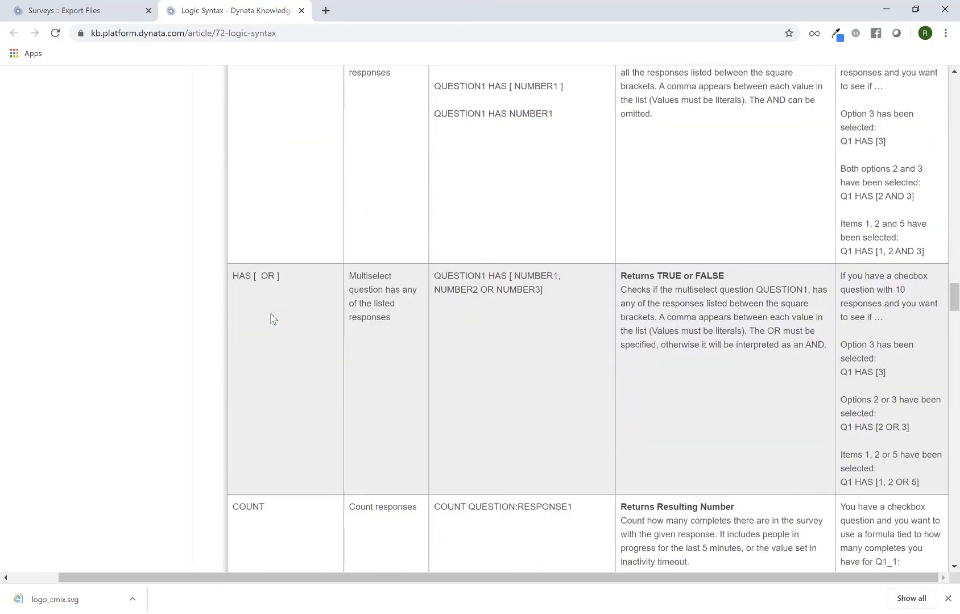
scroll(272, 317, down, 20)
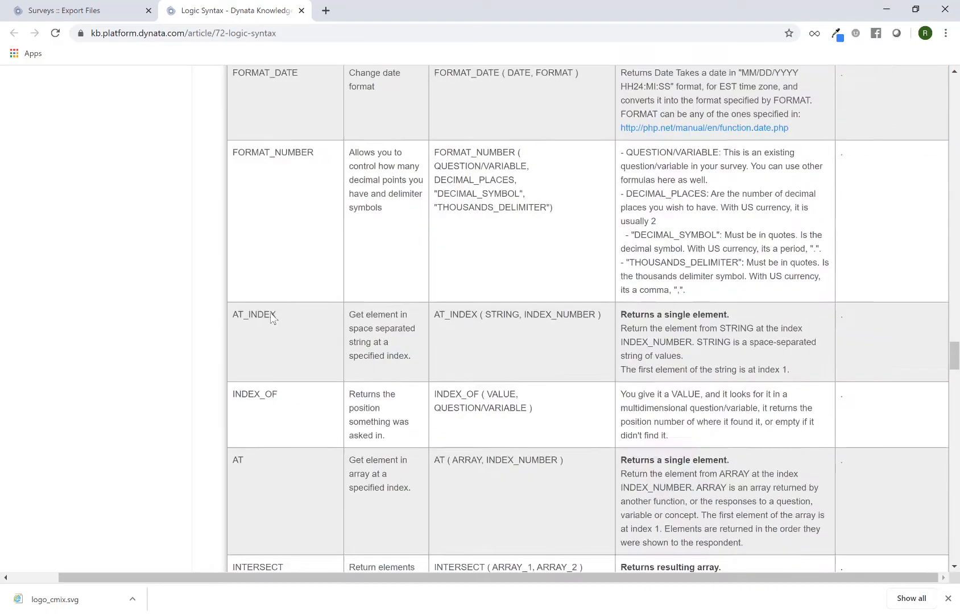
scroll(271, 316, down, 6)
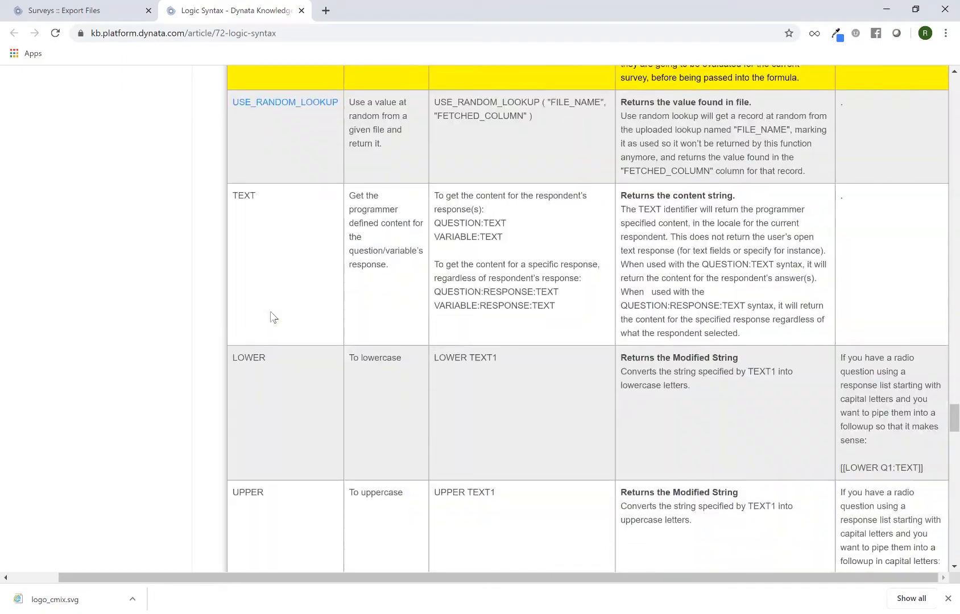
scroll(270, 313, up, 8)
scroll(267, 309, up, 20)
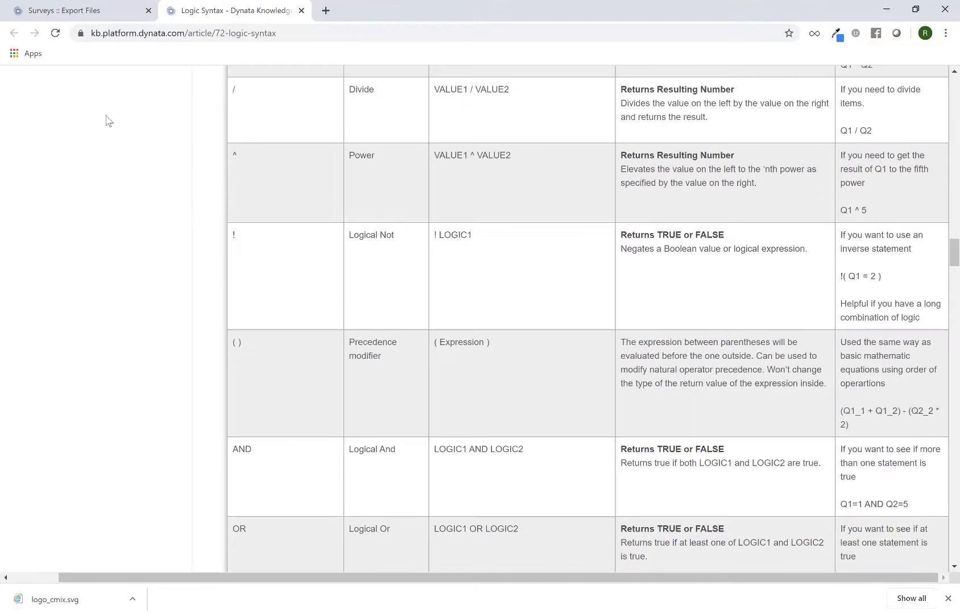
Step: Return to Survey 4's Export Files page, set the data type to ALL and generate the CSV data file
click(79, 11)
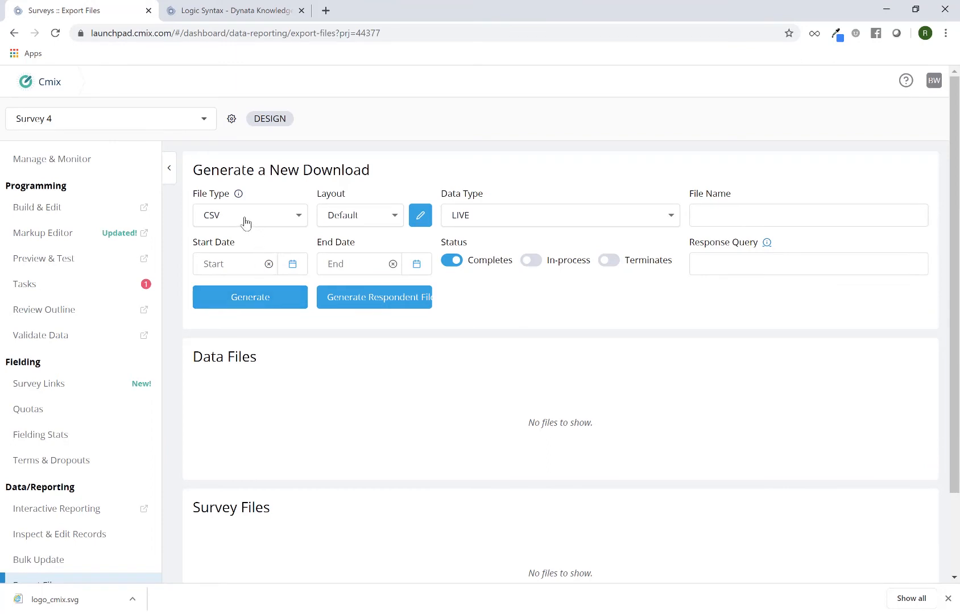
click(500, 227)
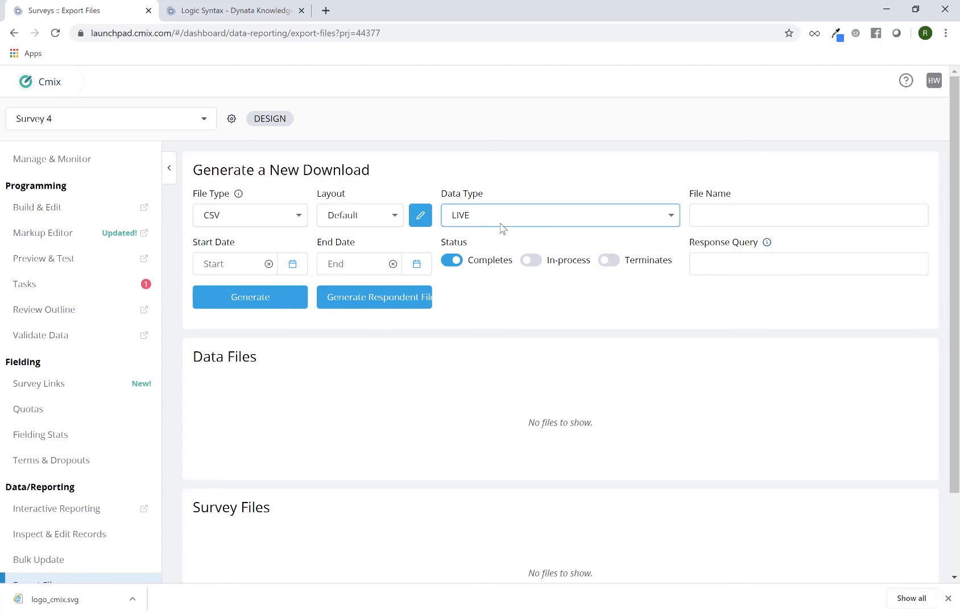
click(502, 222)
click(495, 269)
click(256, 304)
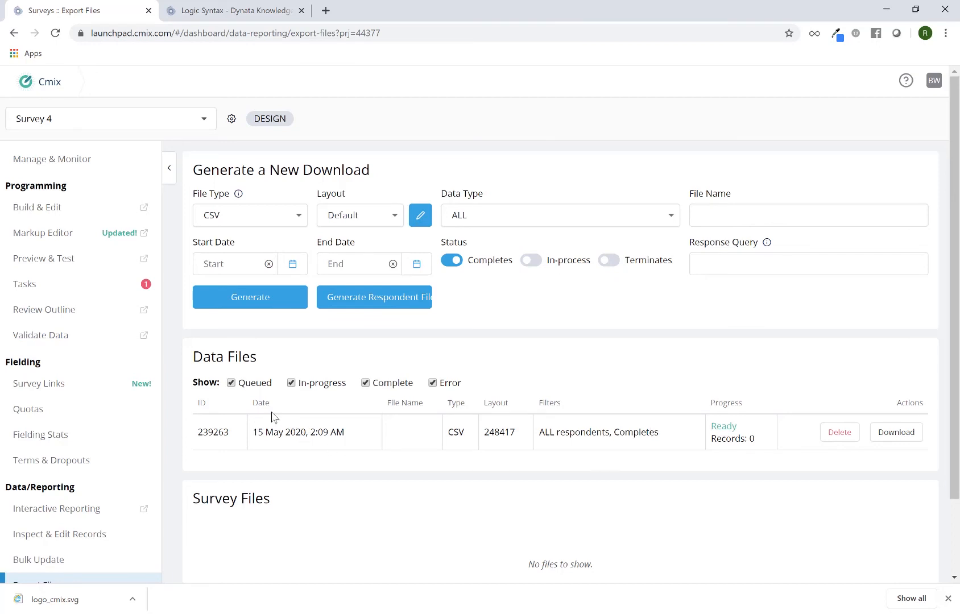
Step: Examine the generated data file's date and record count, and the File Name field in the download settings
triple_click(279, 433)
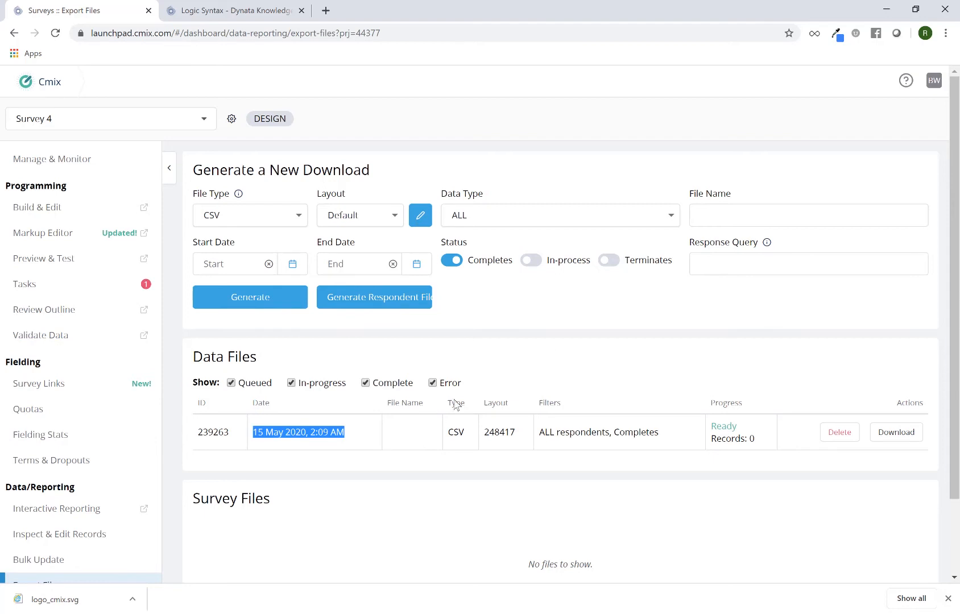
click(719, 216)
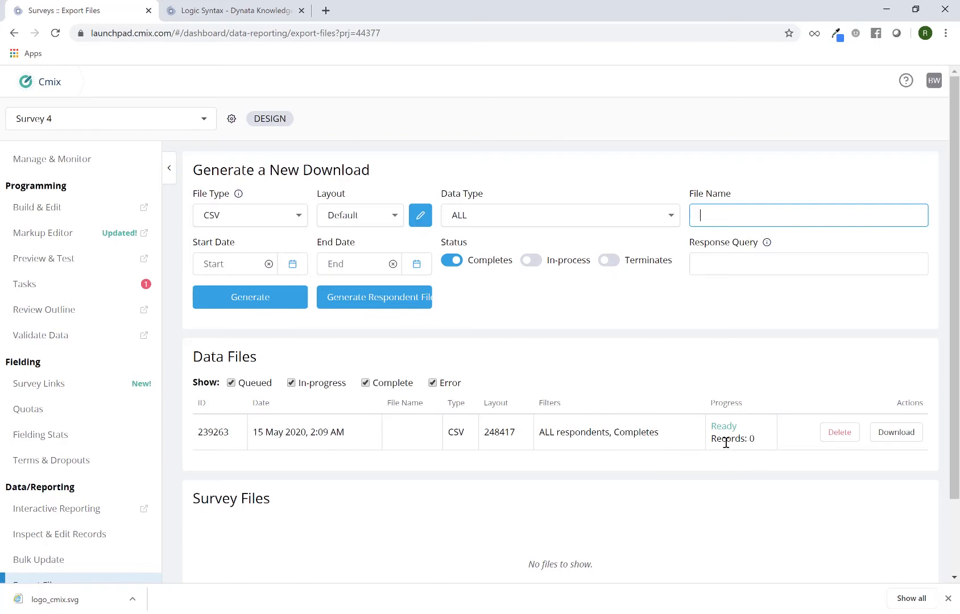
double_click(750, 438)
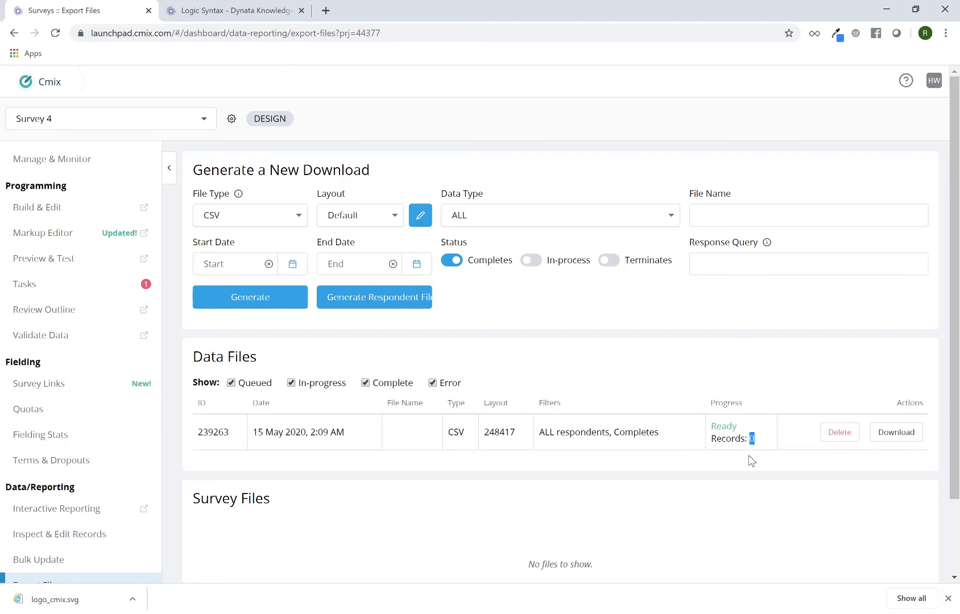
Step: Check the save prompt for the generated CSV data file without saving it, and review the file's entry and the Survey Files section
click(891, 442)
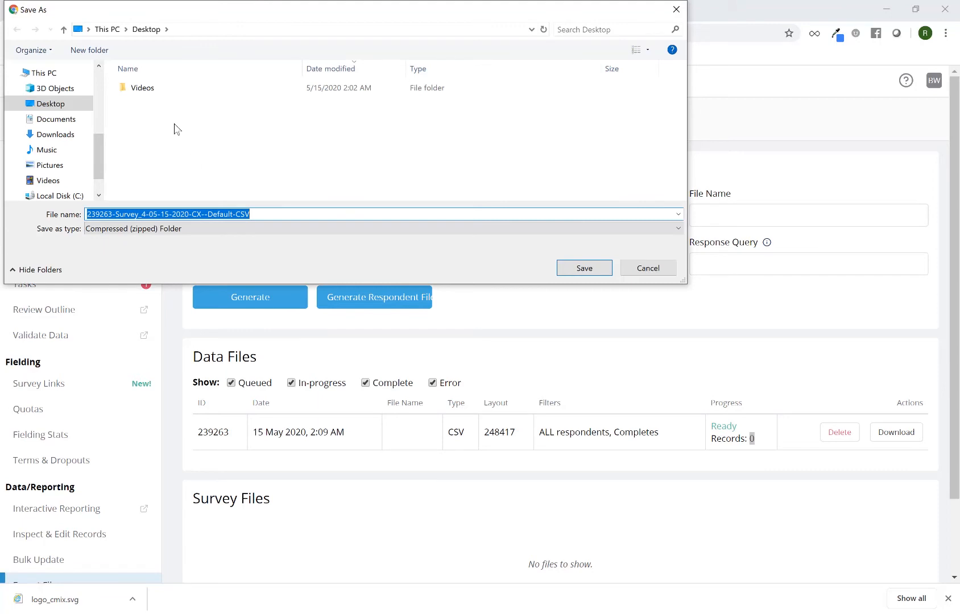
click(642, 271)
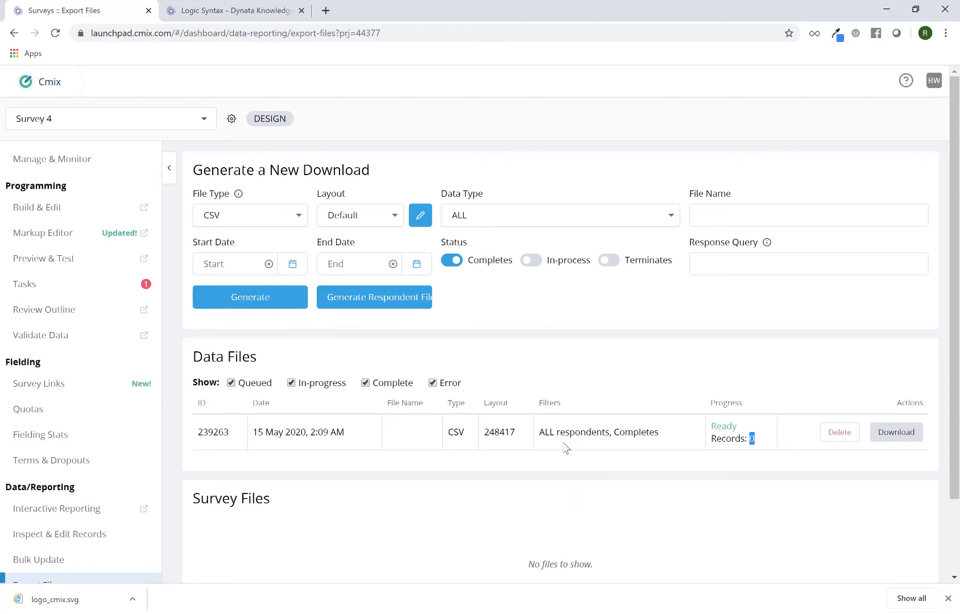
click(840, 436)
drag(453, 433, 614, 427)
click(316, 436)
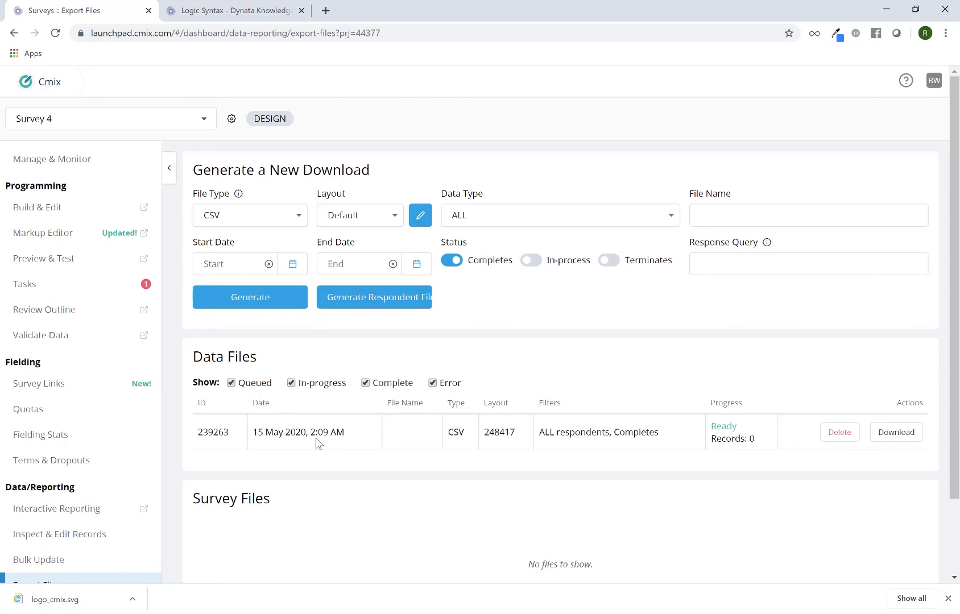
triple_click(317, 435)
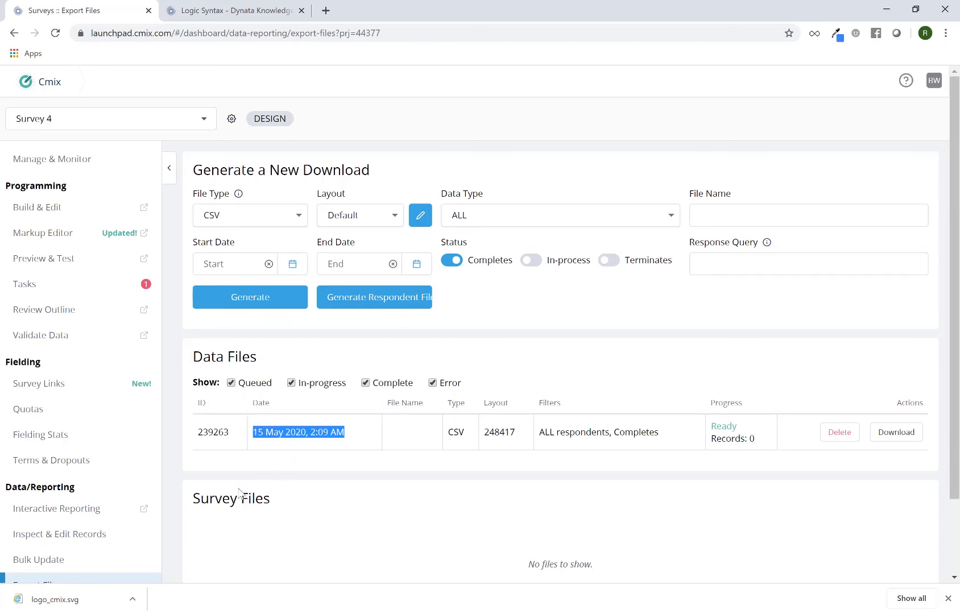
triple_click(225, 503)
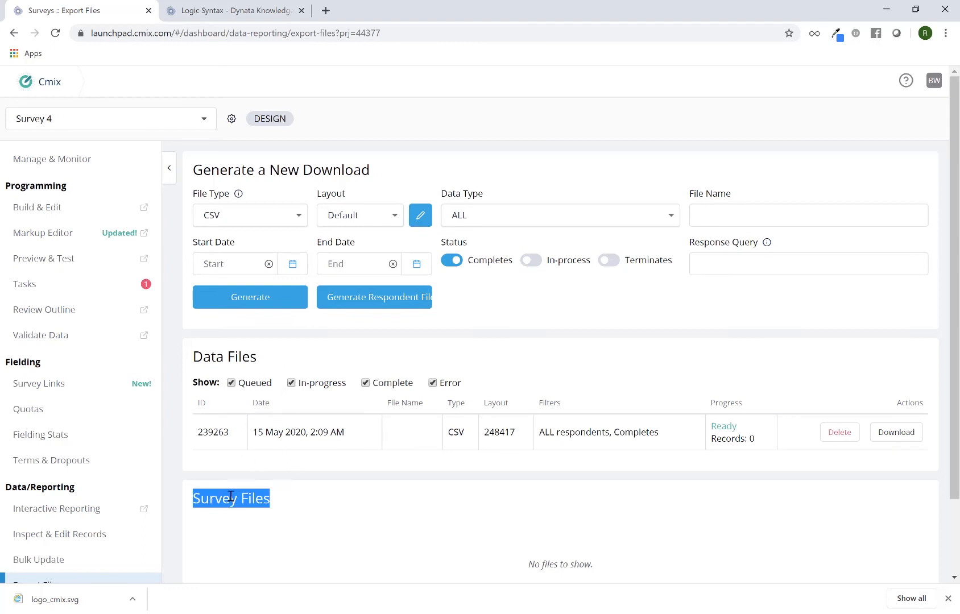
Step: Generate a survey file with the WORD SURVEY DEFINITION file type, the en-US (Default) locale and no custom file name
click(249, 222)
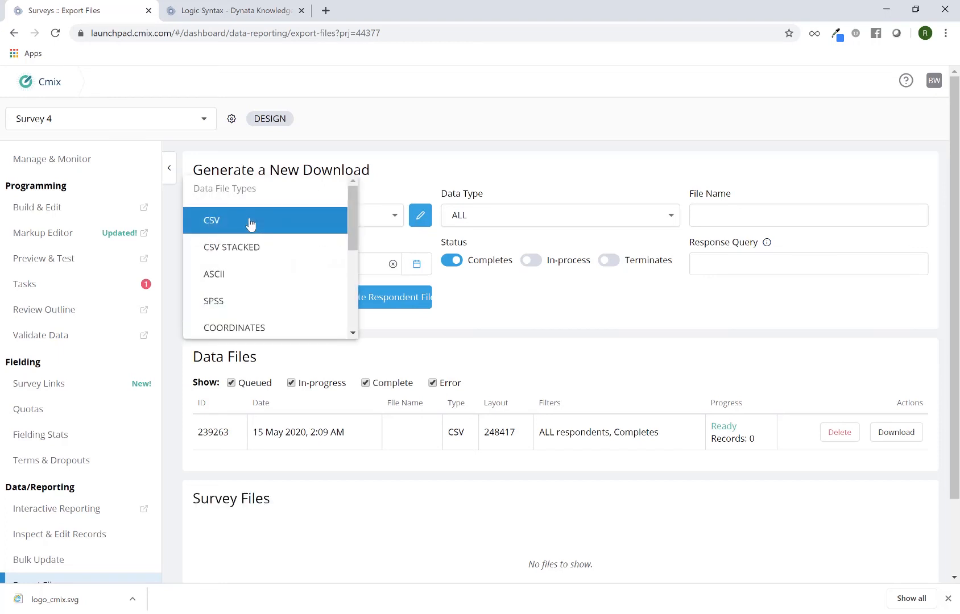
scroll(265, 233, down, 3)
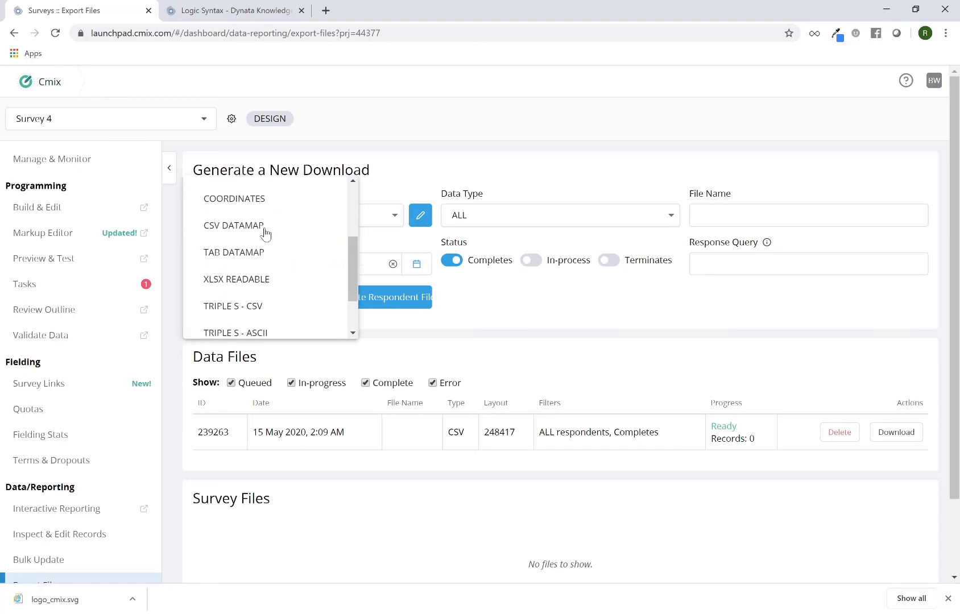
scroll(265, 233, down, 2)
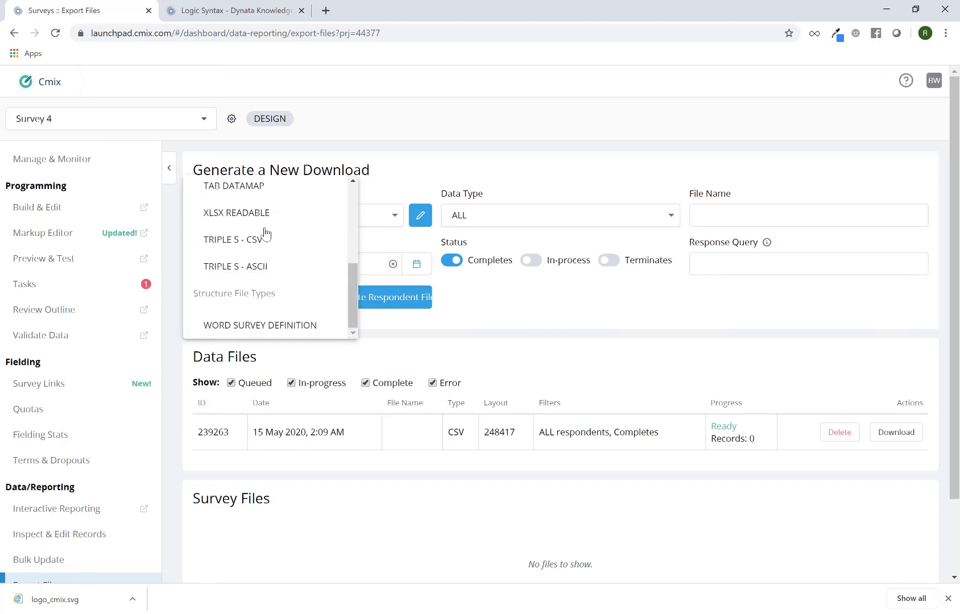
click(277, 326)
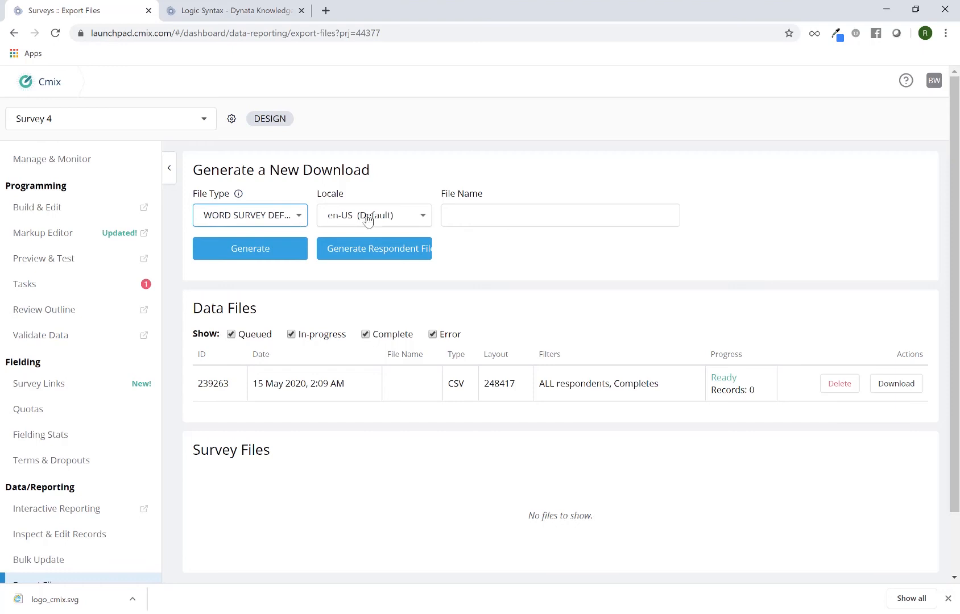
click(405, 222)
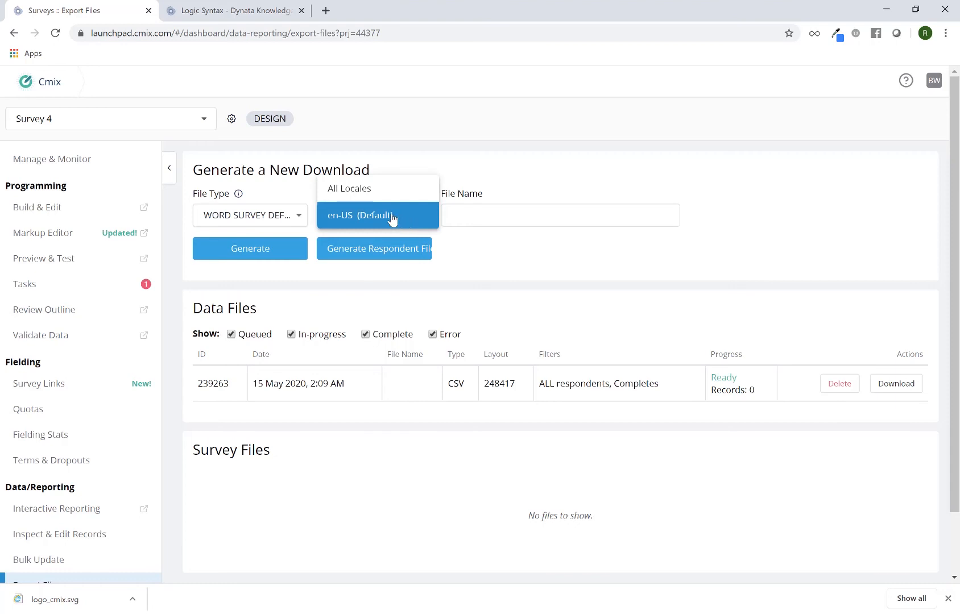
click(466, 223)
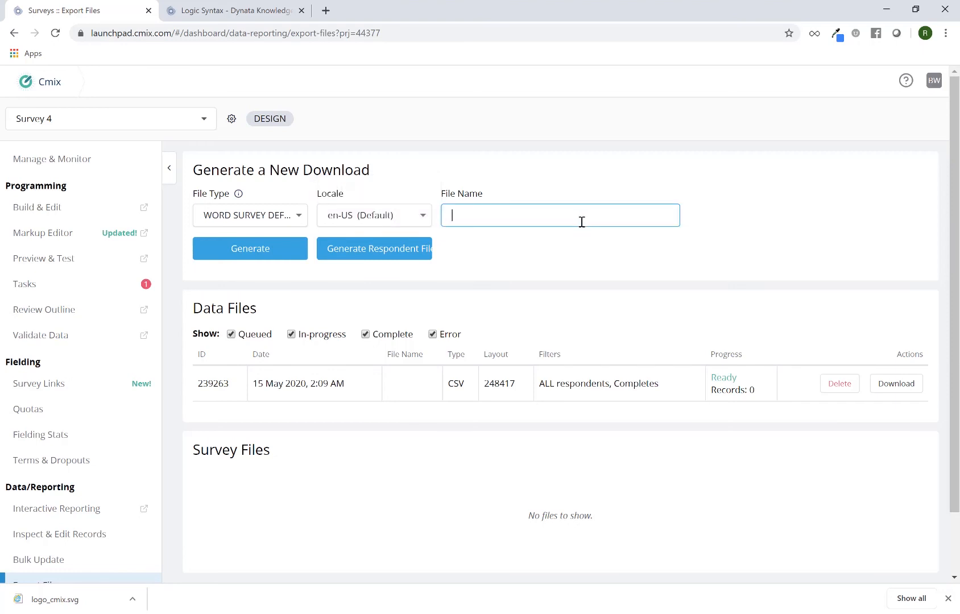
click(279, 257)
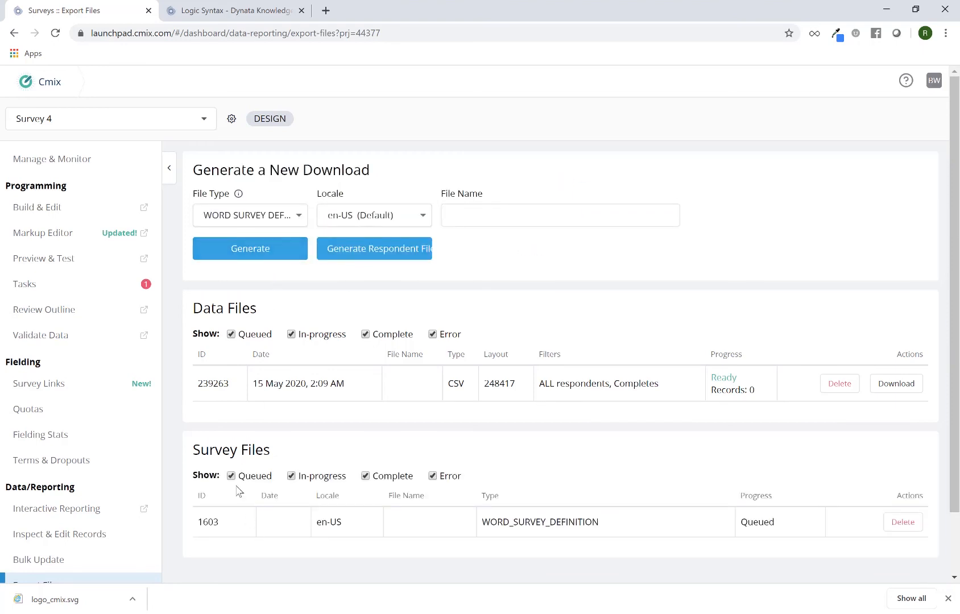
Step: Check the Word survey definition's progress in Survey Files and download it to the Desktop as 1603
triple_click(218, 450)
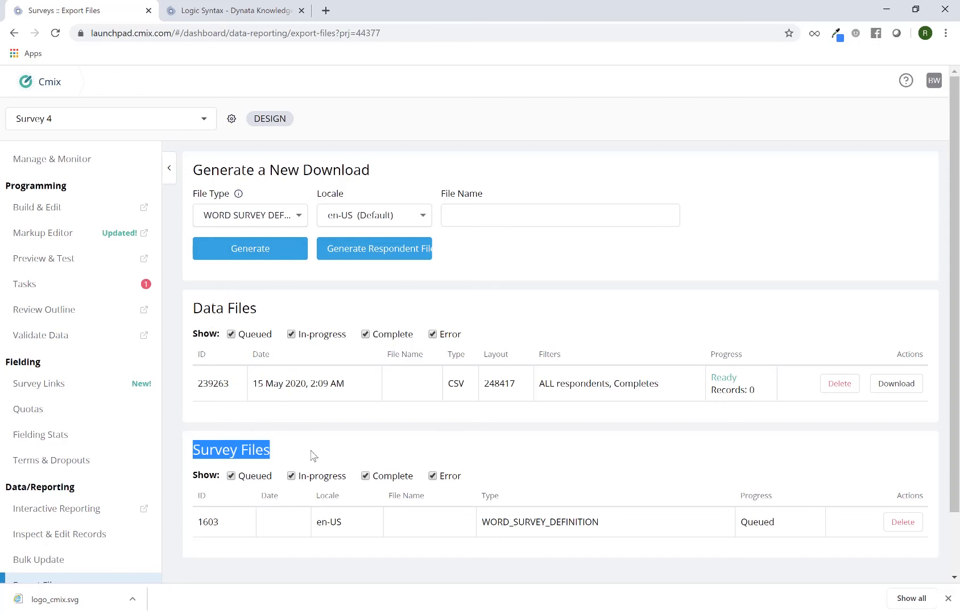
double_click(784, 522)
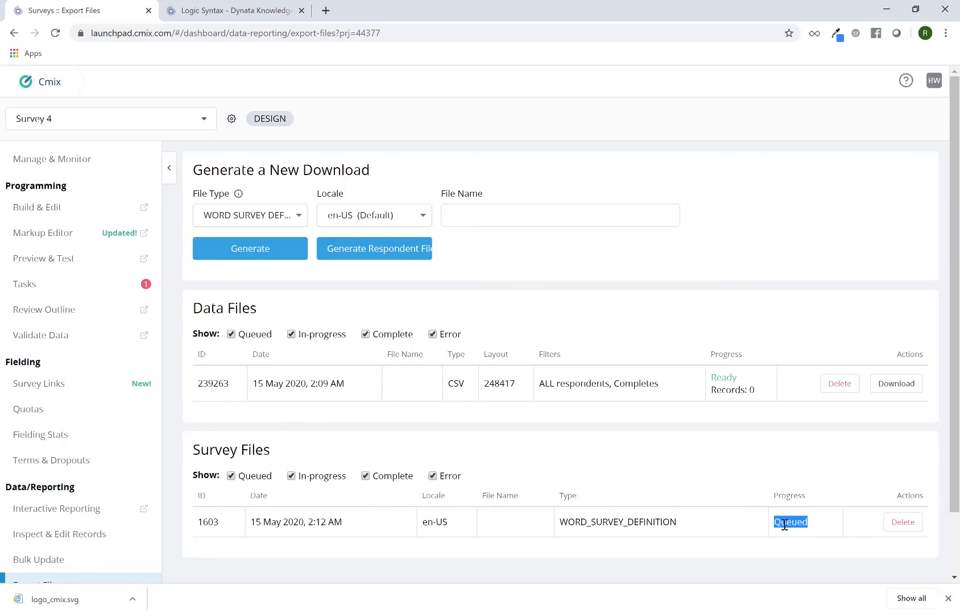
click(759, 555)
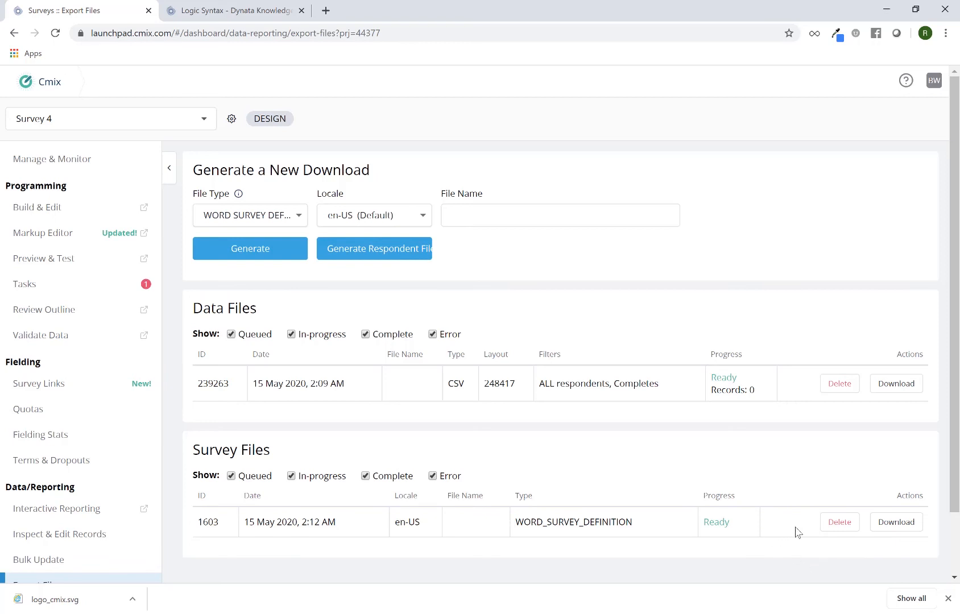
double_click(716, 521)
click(884, 527)
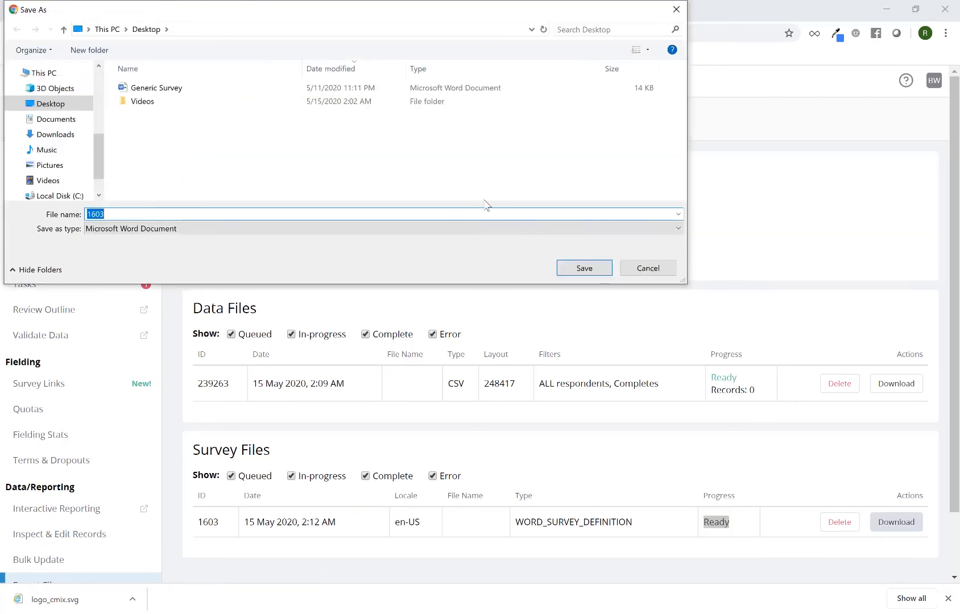
click(599, 272)
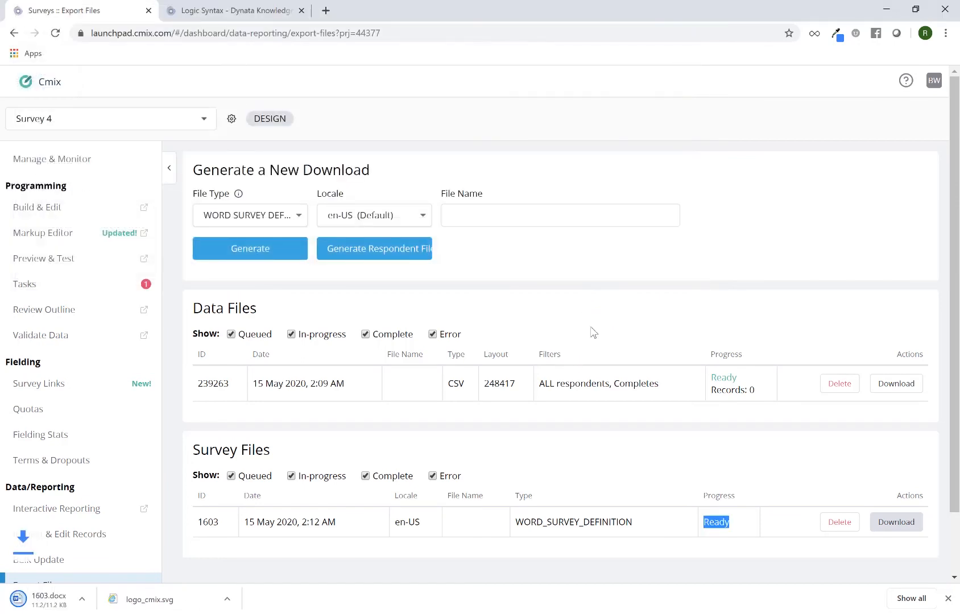
Step: Open the downloaded 1603.docx in a maximized Word window and examine the survey's pages, questions and logic
click(23, 598)
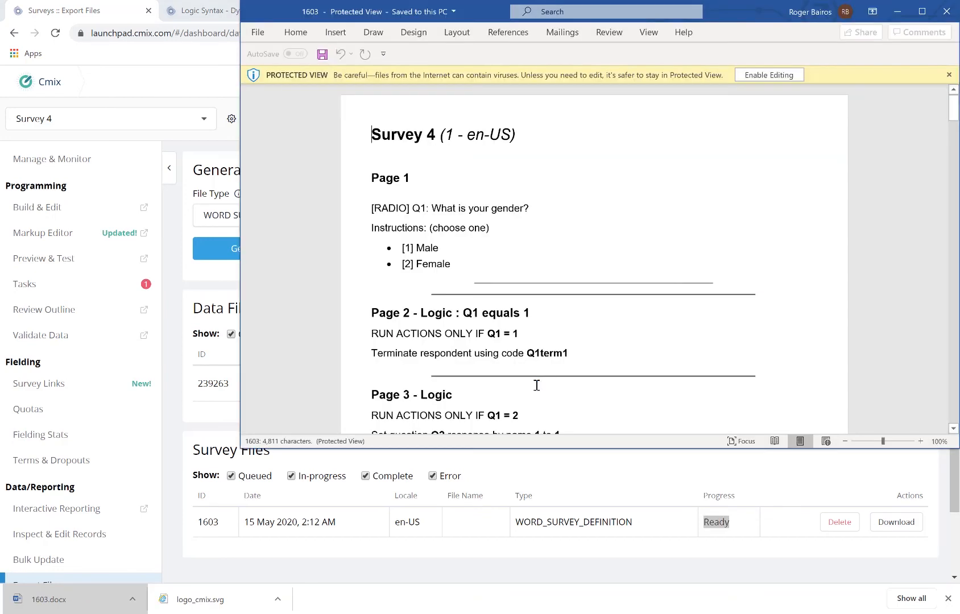
click(922, 12)
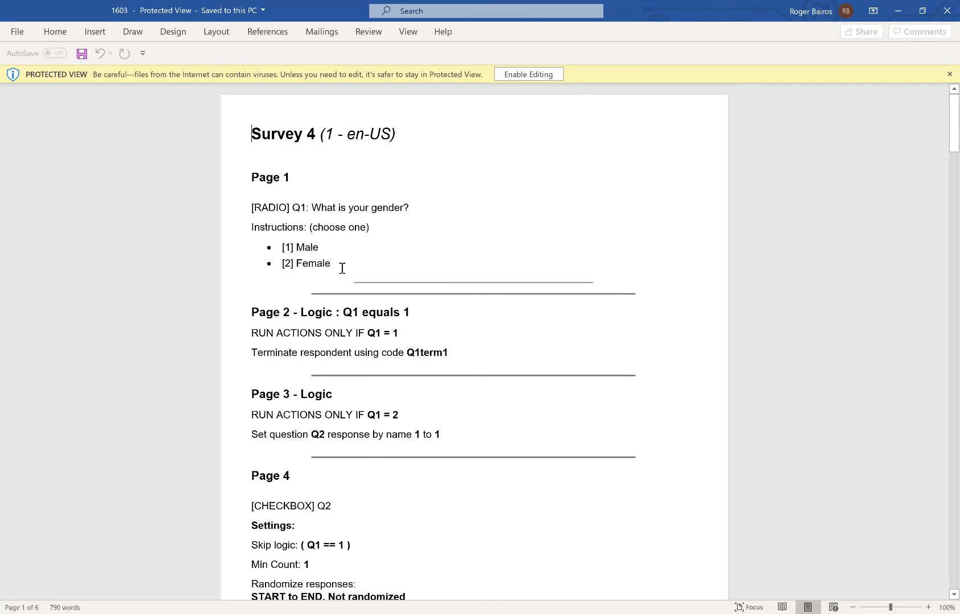
scroll(346, 268, down, 1)
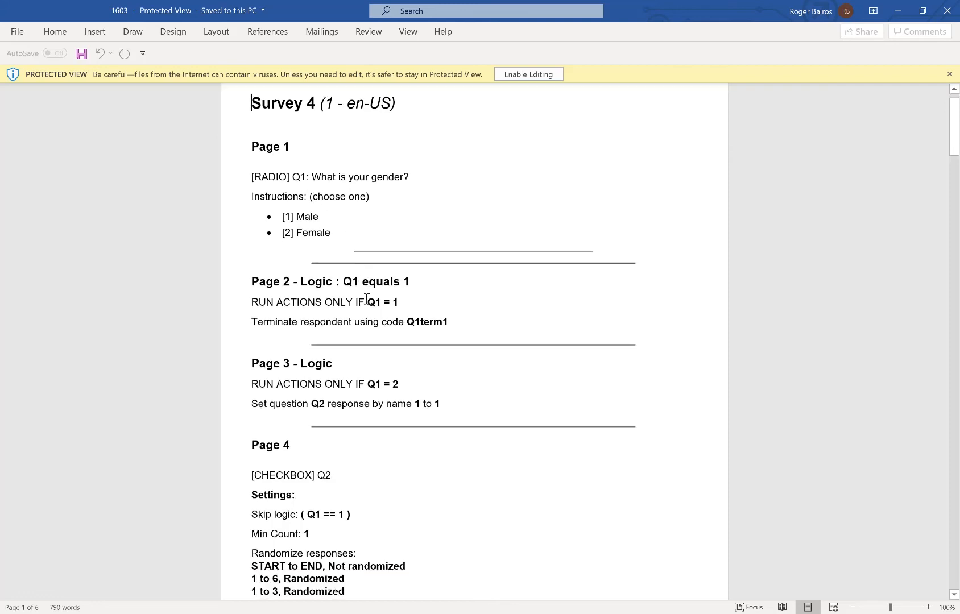
scroll(386, 336, down, 4)
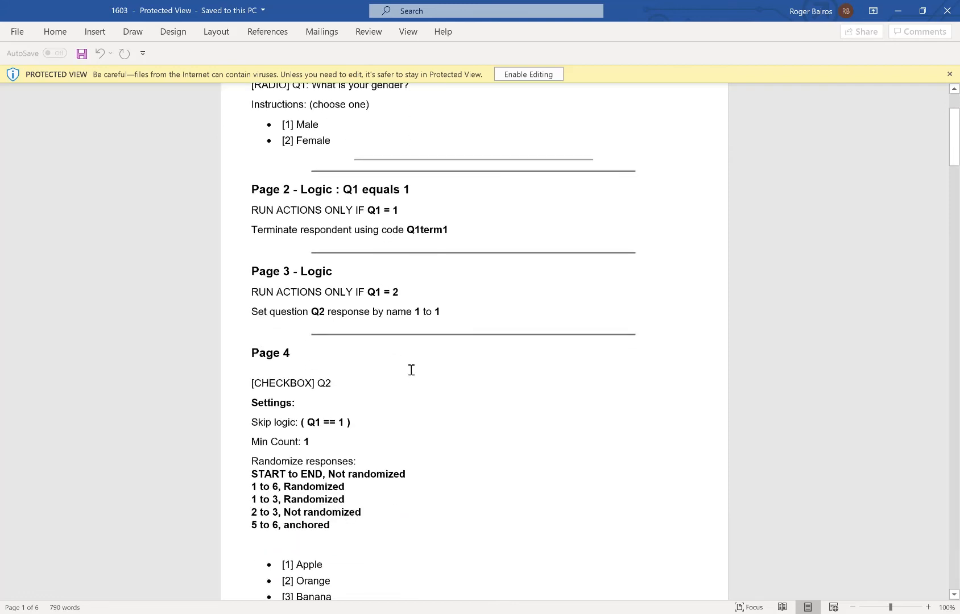
scroll(414, 389, down, 3)
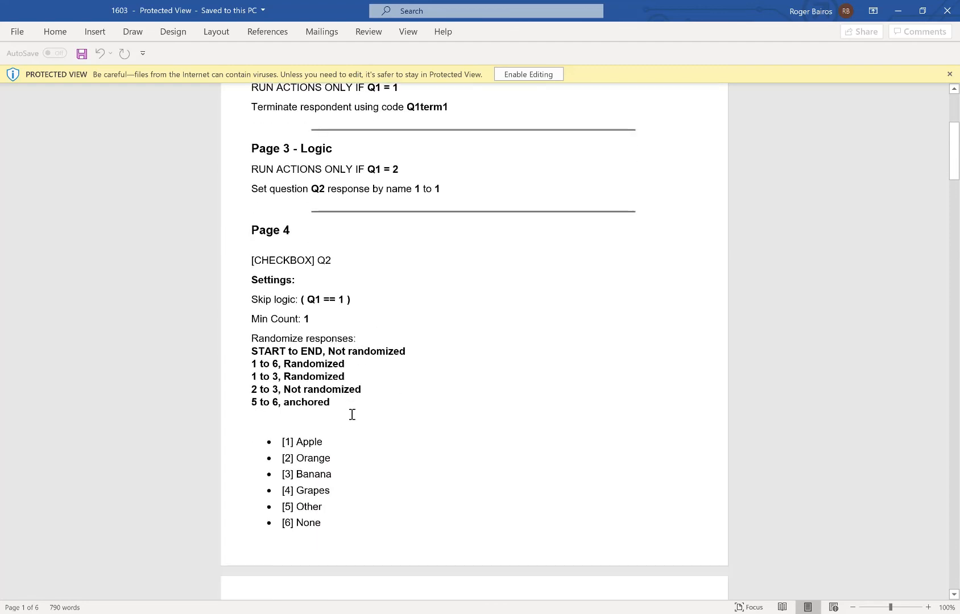
scroll(464, 415, down, 15)
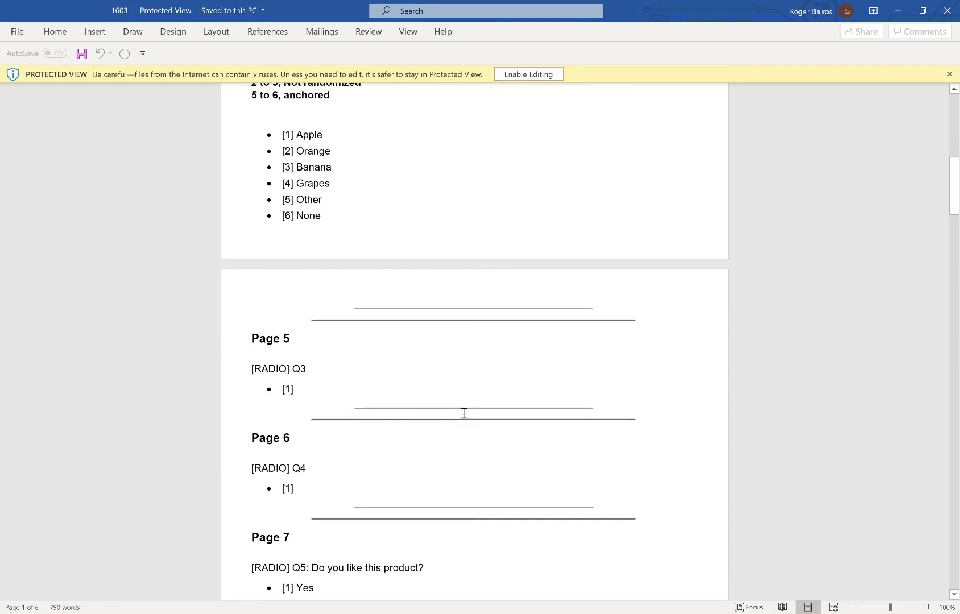
scroll(464, 413, down, 15)
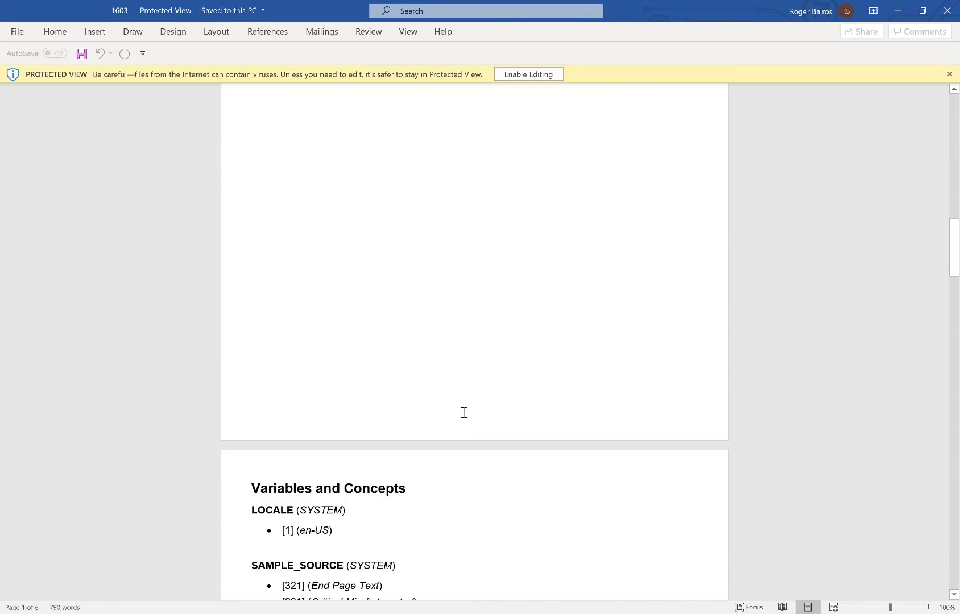
Step: Examine the system variables and their codes in the document's Variables and Concepts section
scroll(463, 413, down, 3)
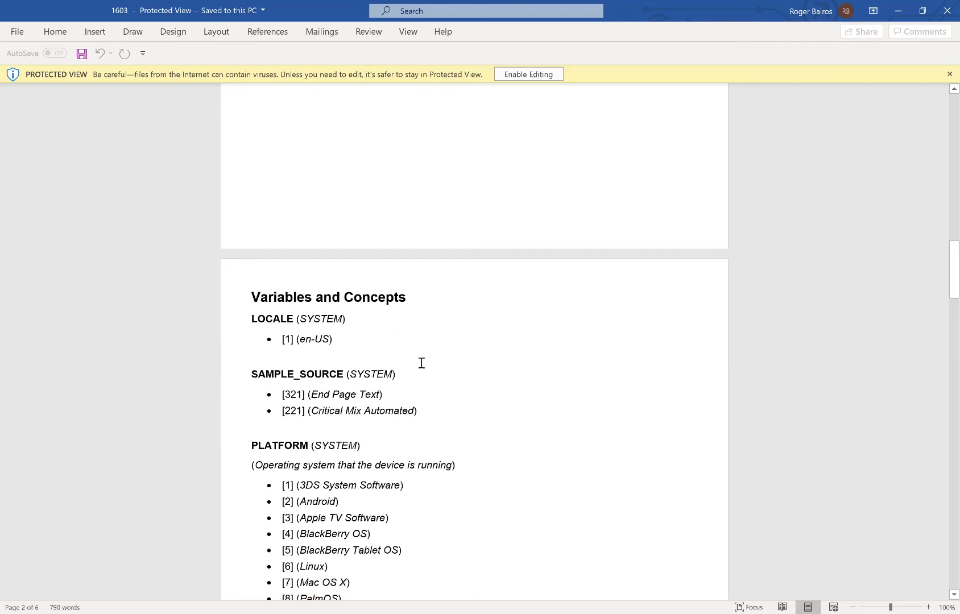
scroll(421, 363, down, 1)
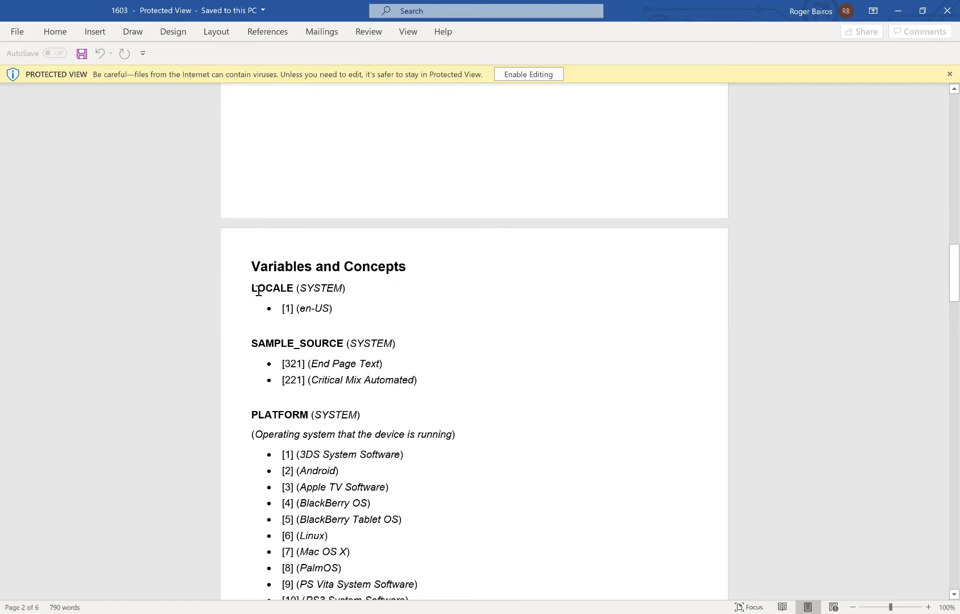
scroll(345, 380, down, 4)
scroll(345, 380, down, 8)
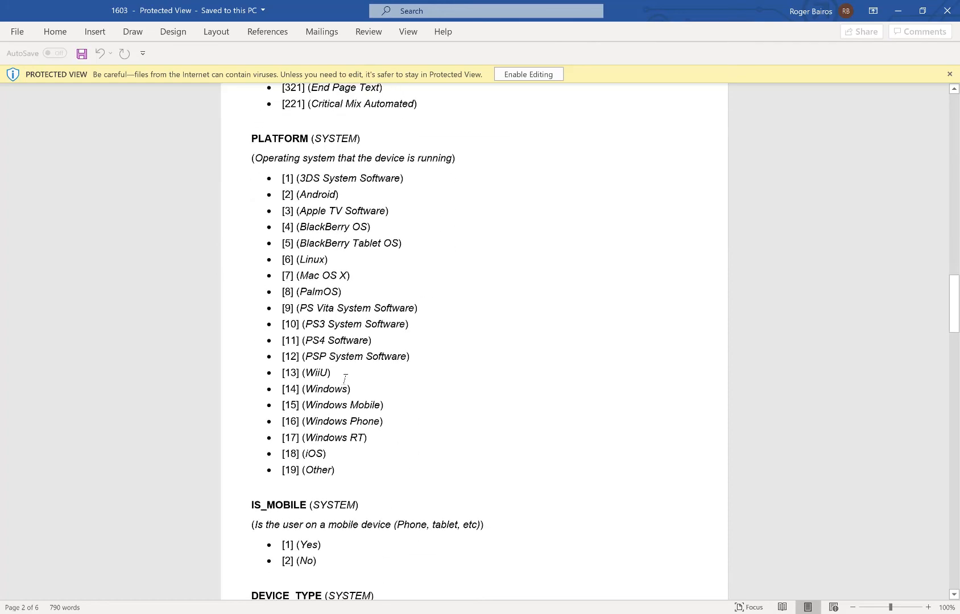
scroll(346, 378, down, 2)
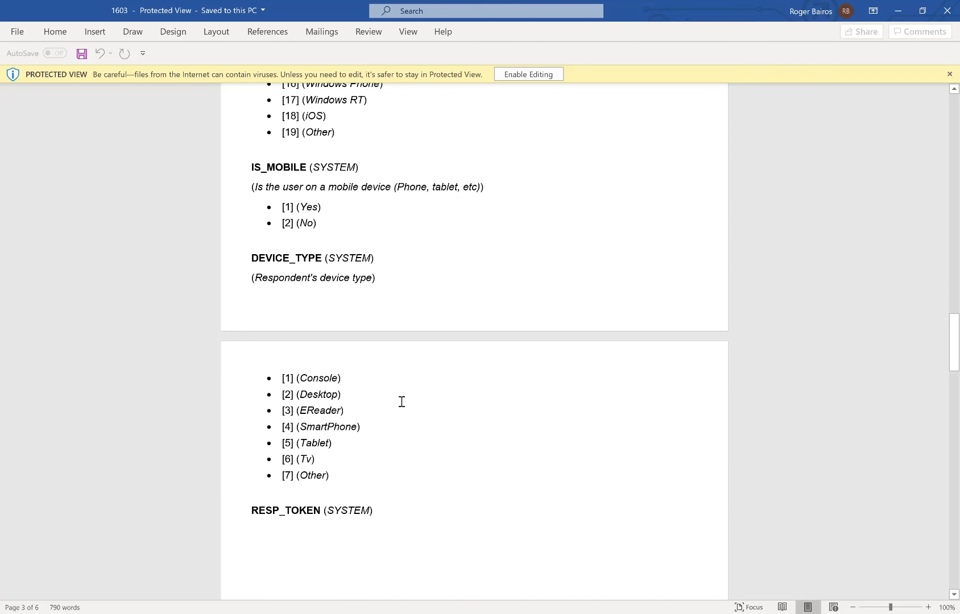
scroll(398, 392, down, 6)
Step: Examine the survey messages in the document's Content section and return to the start of the document
scroll(398, 392, down, 14)
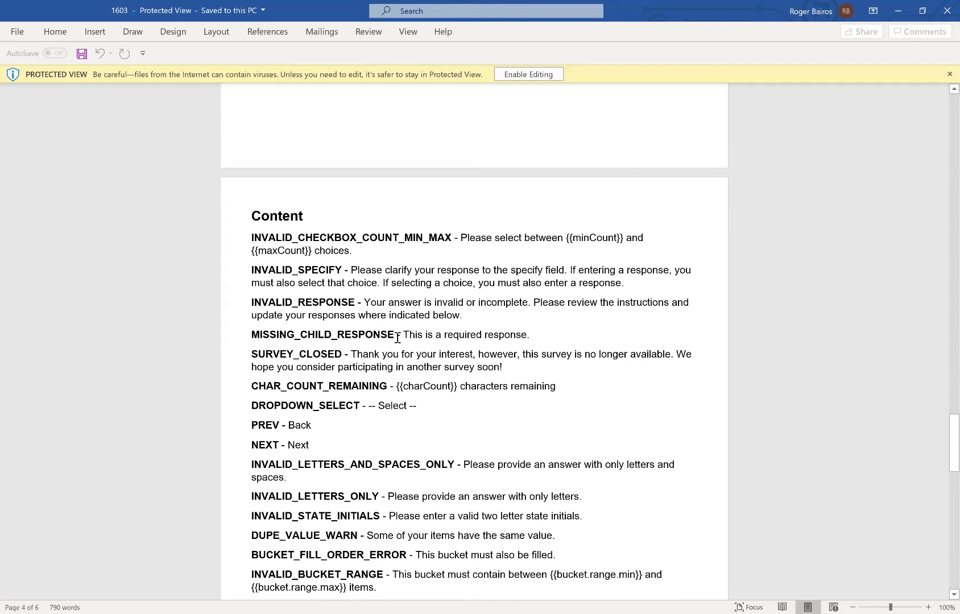
scroll(397, 338, down, 10)
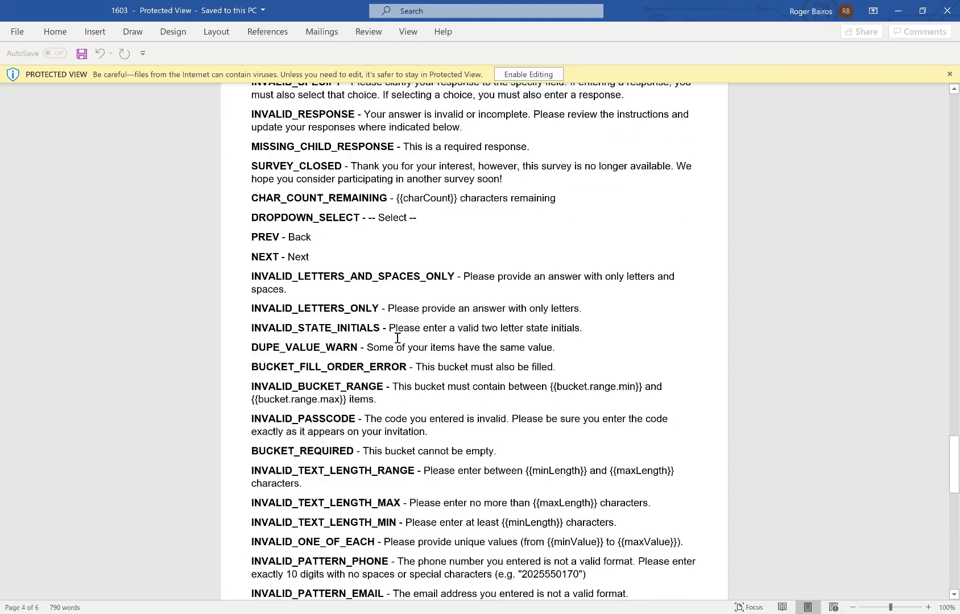
scroll(397, 338, down, 20)
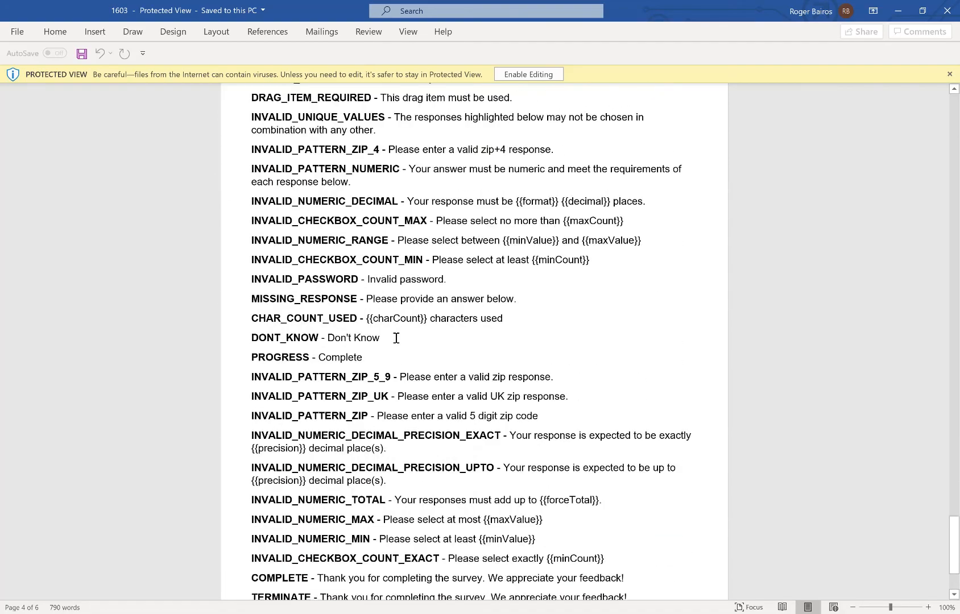
scroll(396, 339, up, 20)
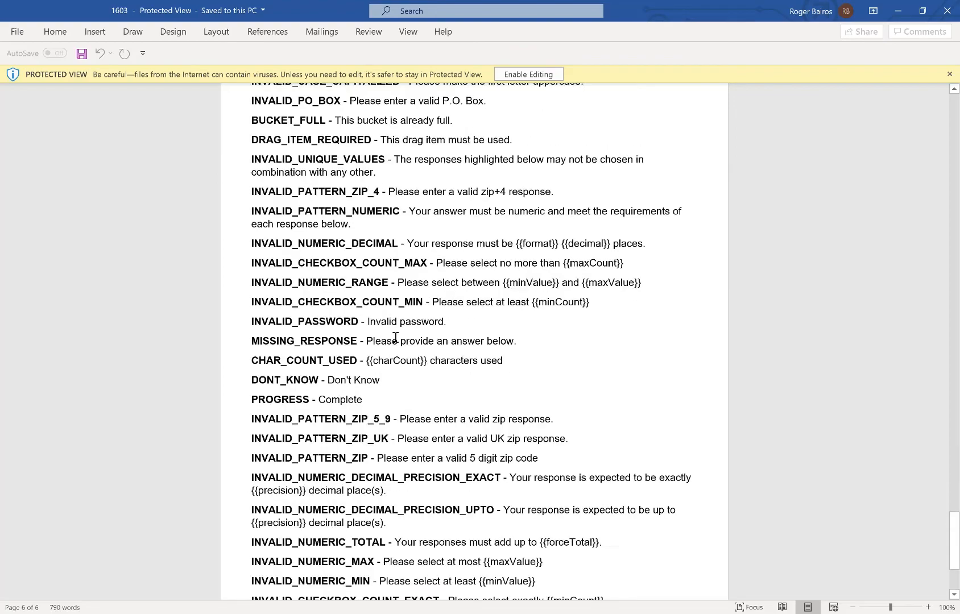
scroll(389, 331, up, 20)
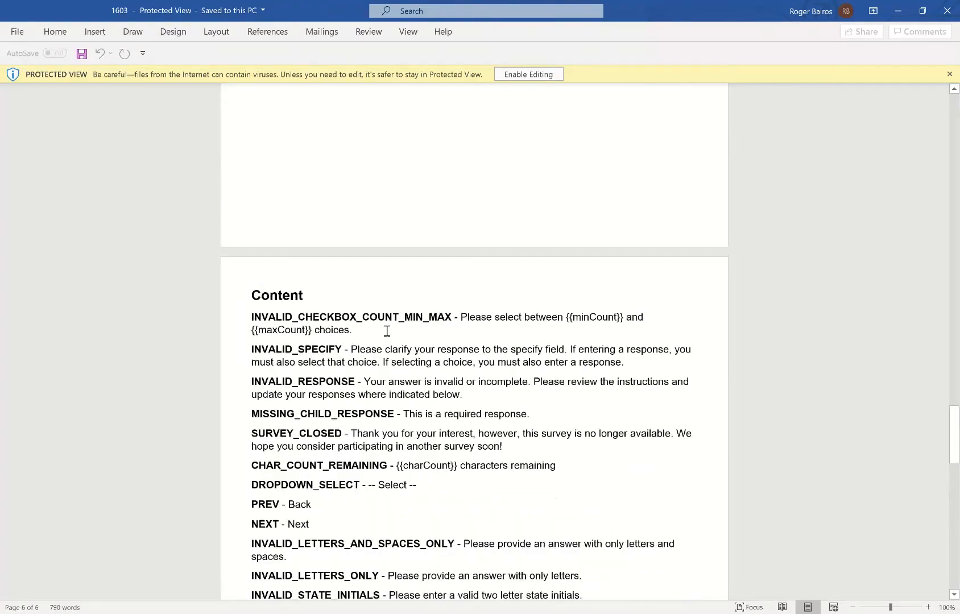
scroll(383, 328, up, 20)
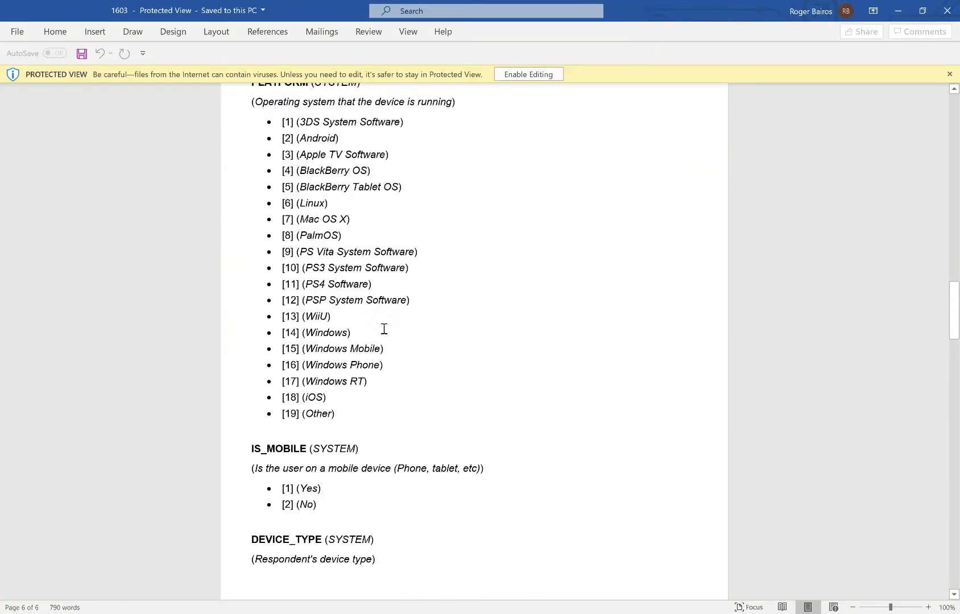
scroll(382, 328, up, 20)
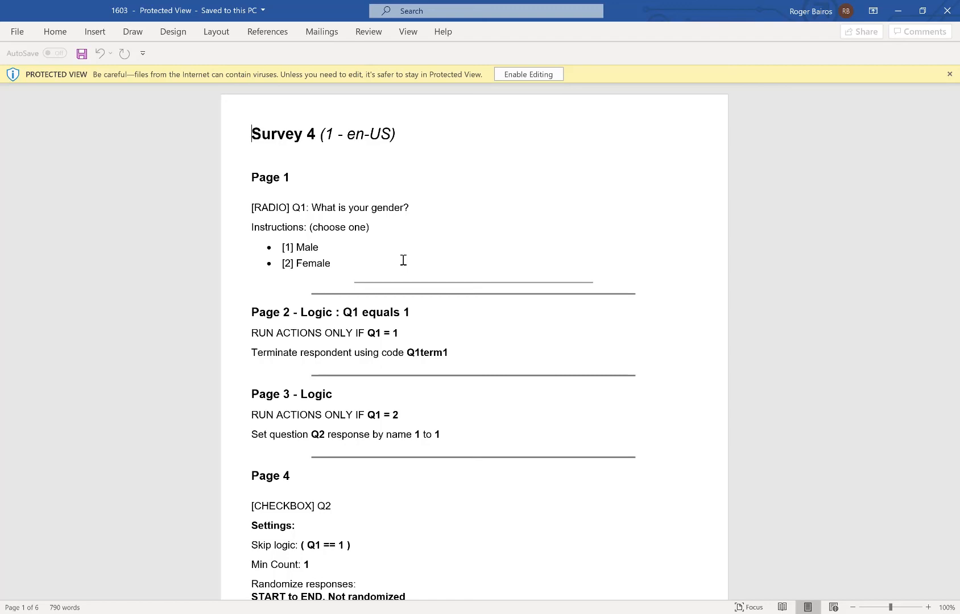
Step: Review the survey definition once more from the question pages through the system variables, and close the Word document
scroll(403, 261, down, 3)
scroll(402, 262, down, 4)
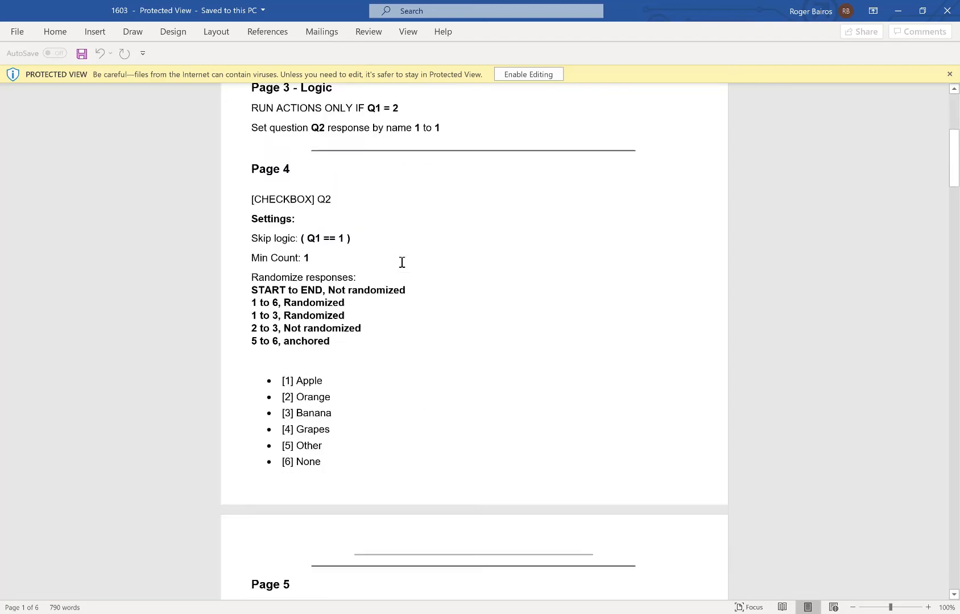
scroll(402, 263, down, 2)
scroll(402, 262, down, 8)
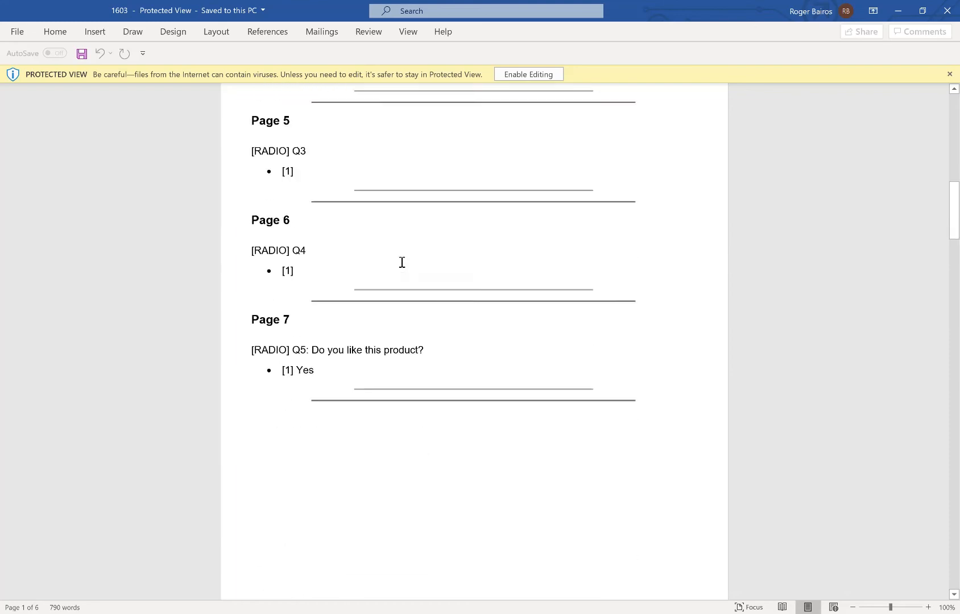
scroll(400, 262, down, 9)
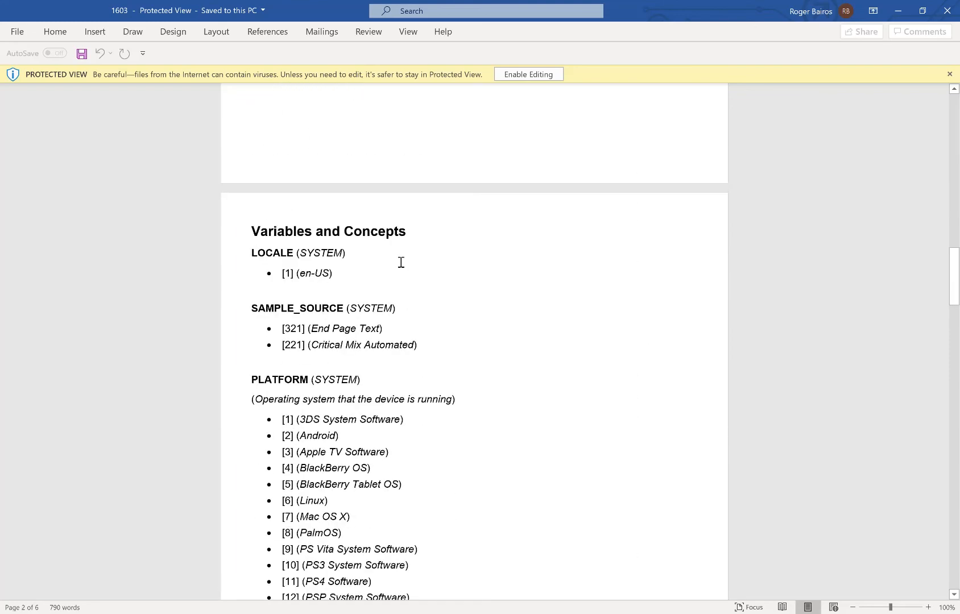
scroll(401, 262, down, 4)
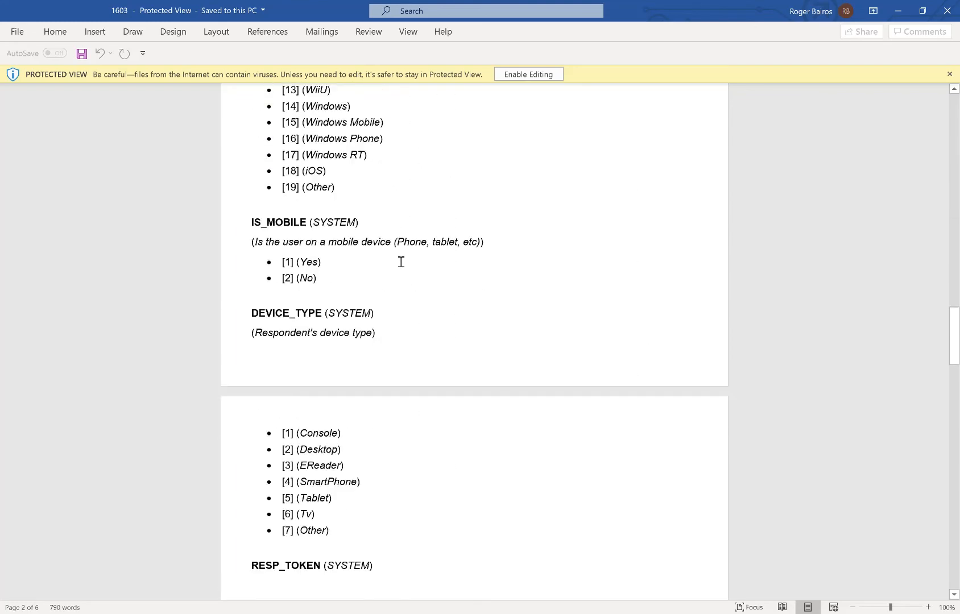
scroll(399, 261, up, 4)
scroll(397, 259, up, 18)
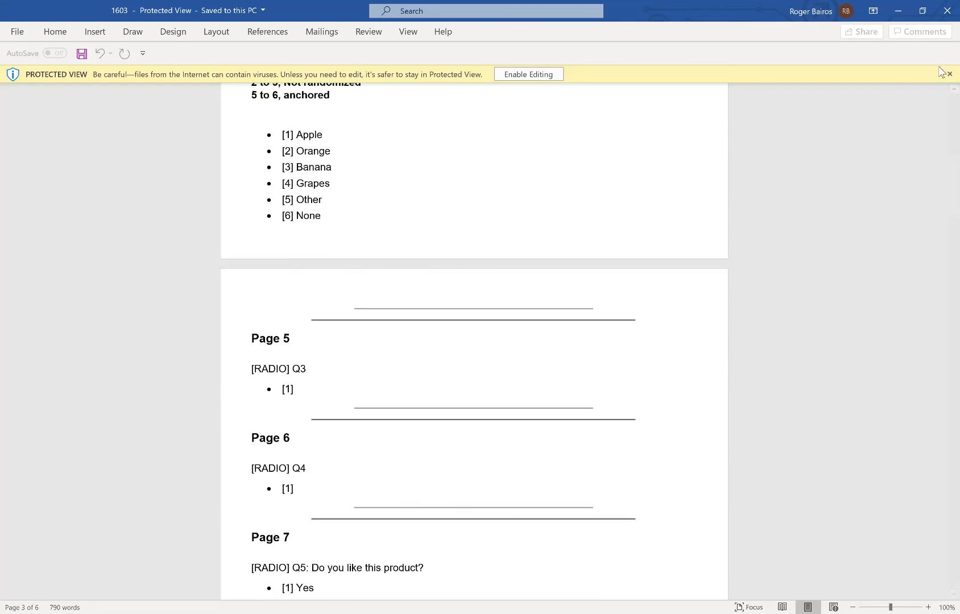
click(945, 12)
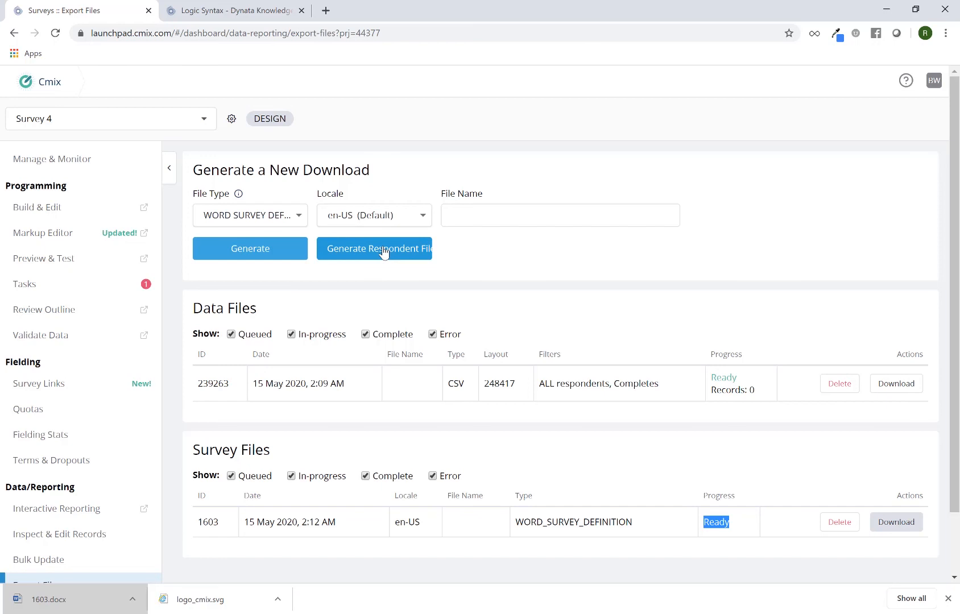
Step: Try to generate the respondent files for Survey 4, check the resulting page's message, and return to the Export Files page
click(383, 252)
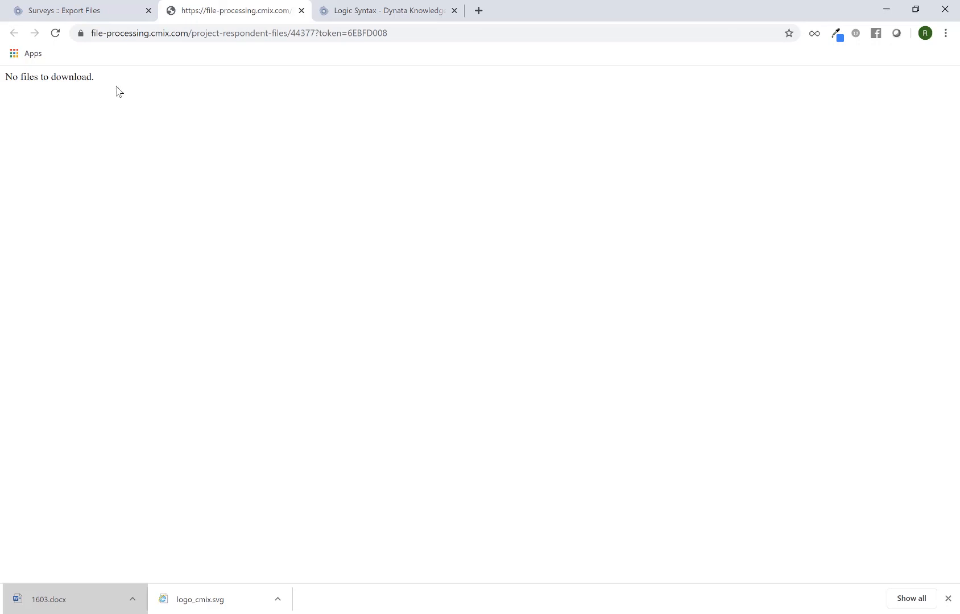
drag(118, 91, 3, 80)
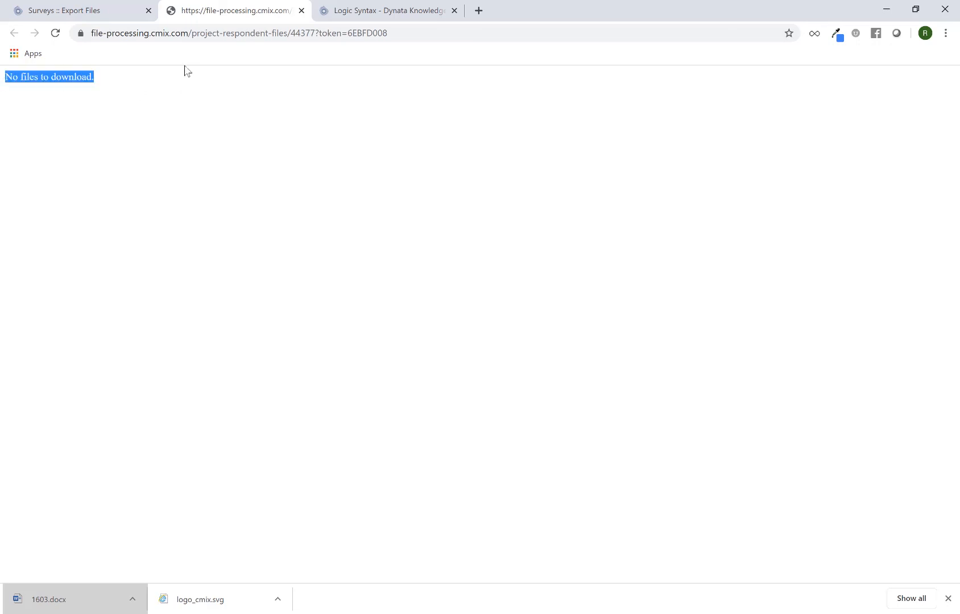
click(300, 10)
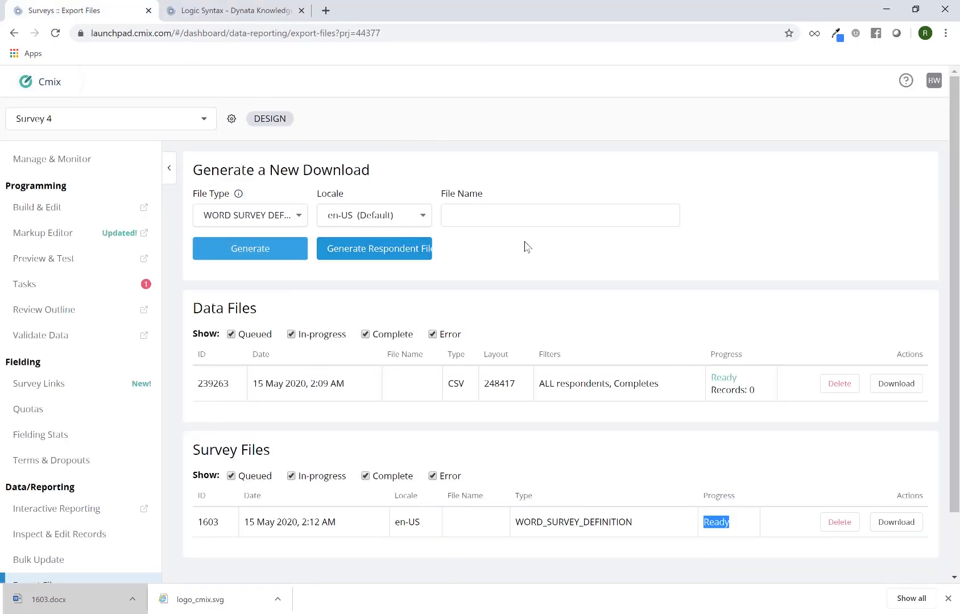